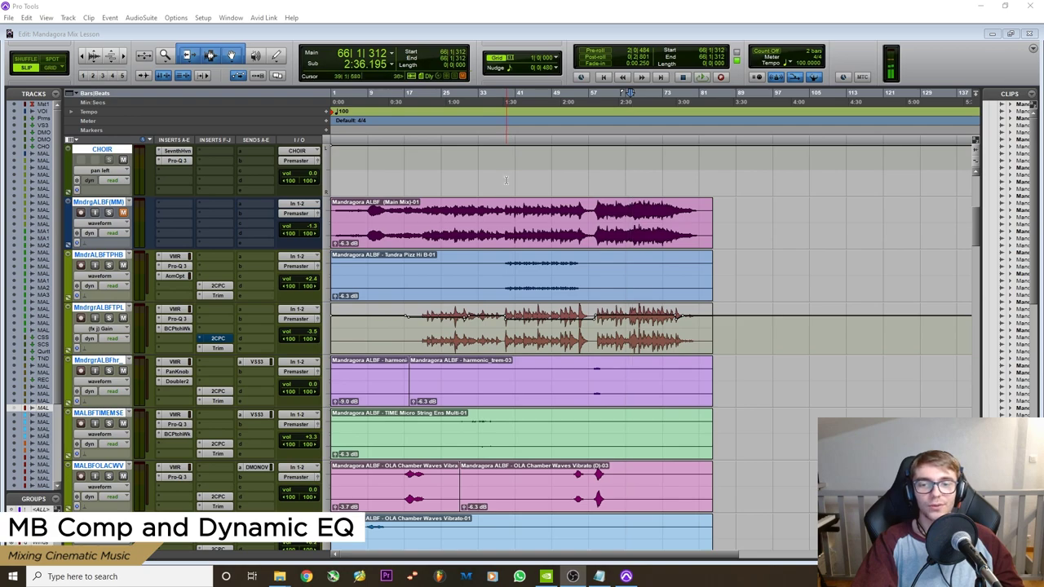
Solo the MdrgrALBFTPL track and play from around bar 64.
scroll(506, 180, "down", 2)
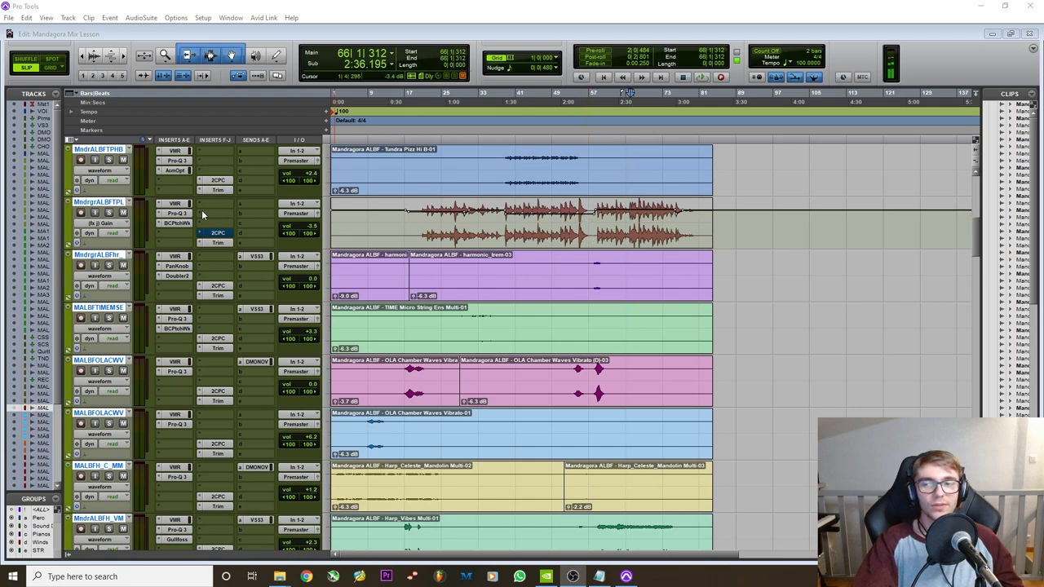
left_click(109, 213)
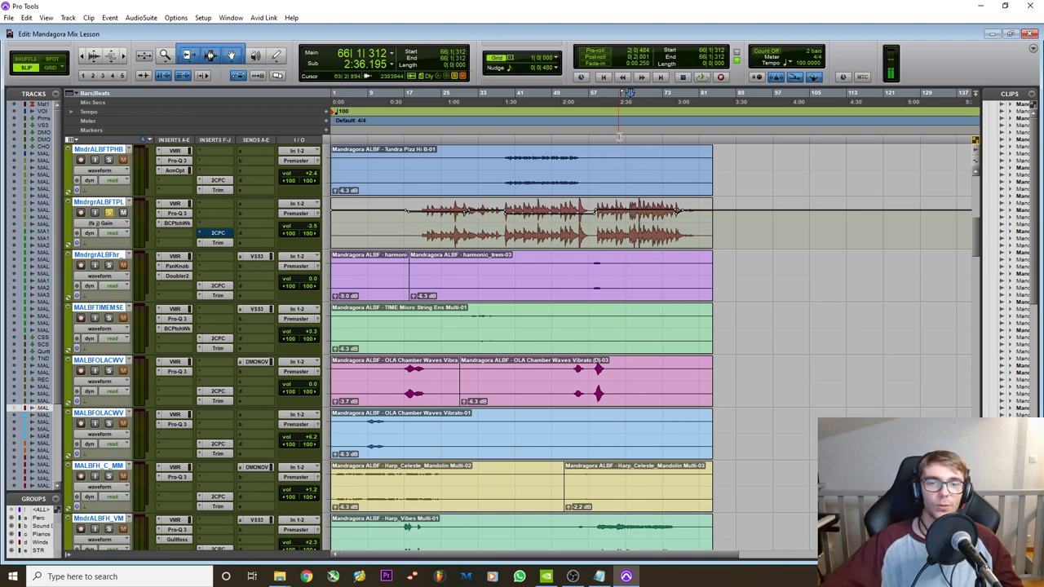
left_click(626, 94)
key("ctrl+bracketright")
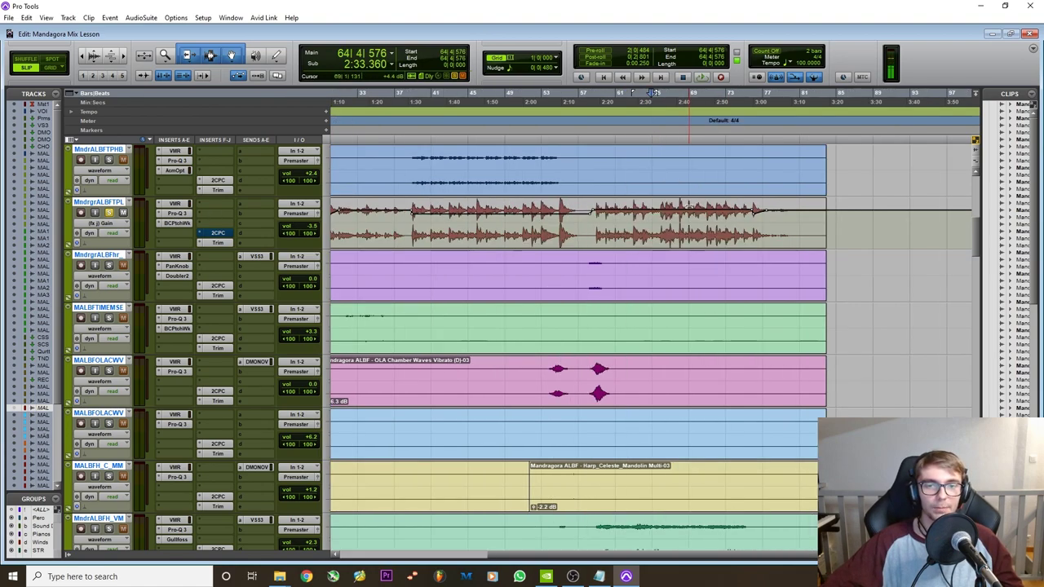
key("space")
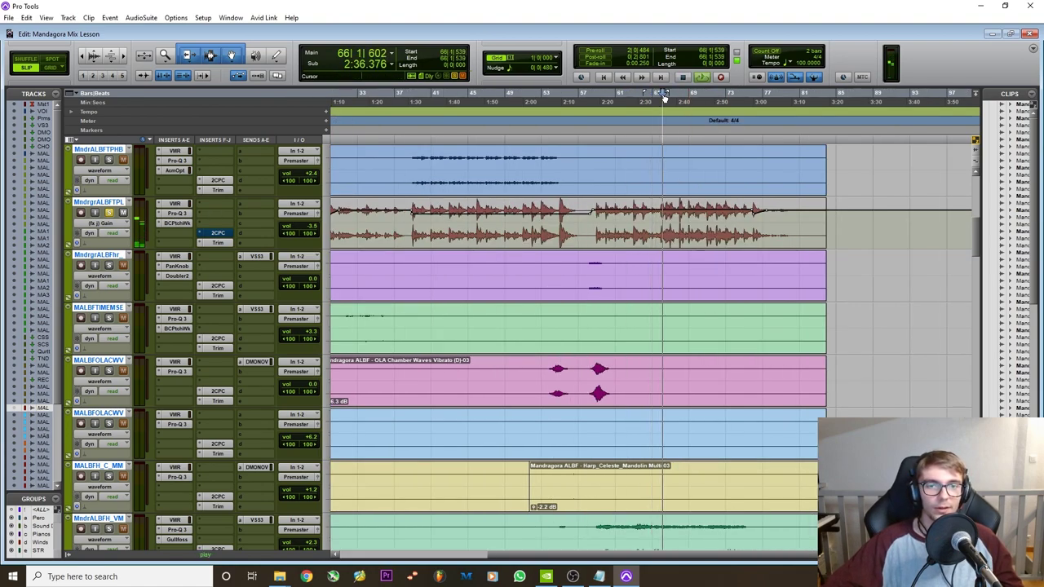
Open the track's Pro-Q 3 equalizer, reposition its window, then close it.
left_click(177, 213)
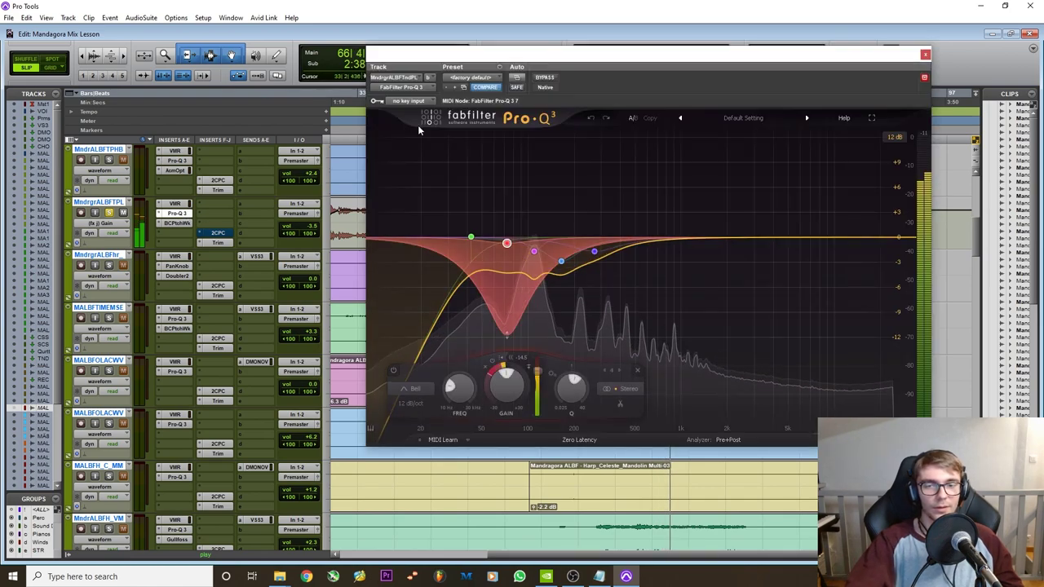
left_click_drag(618, 49, 334, 90)
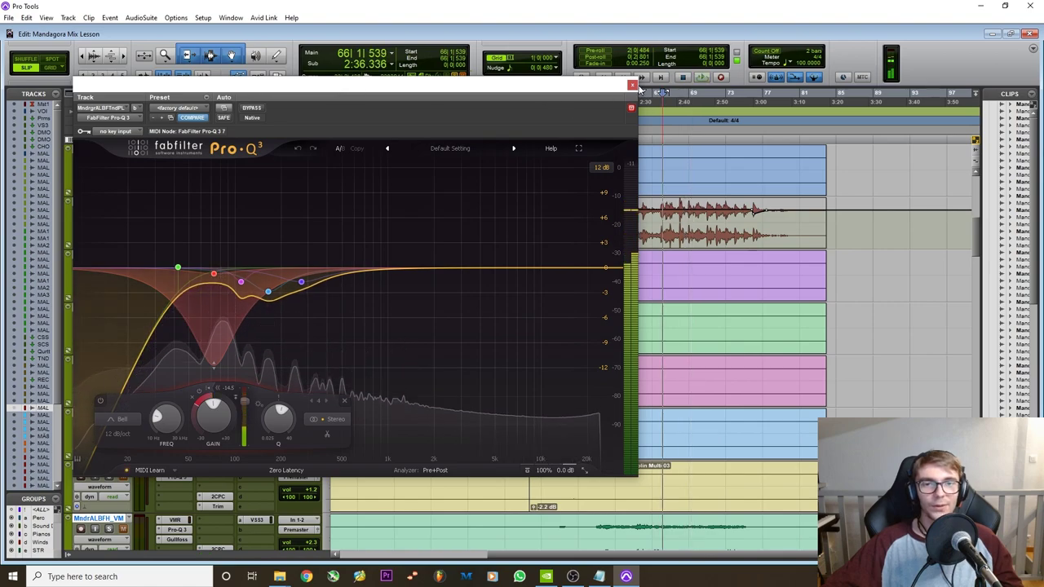
left_click(631, 85)
Shrink the waveform height, adjust the timeline zoom, and move the playhead to bar 66.
left_click(977, 155)
left_click(977, 155)
left_click(977, 155)
key("ctrl+]")
key("ctrl+[")
key("ctrl+[")
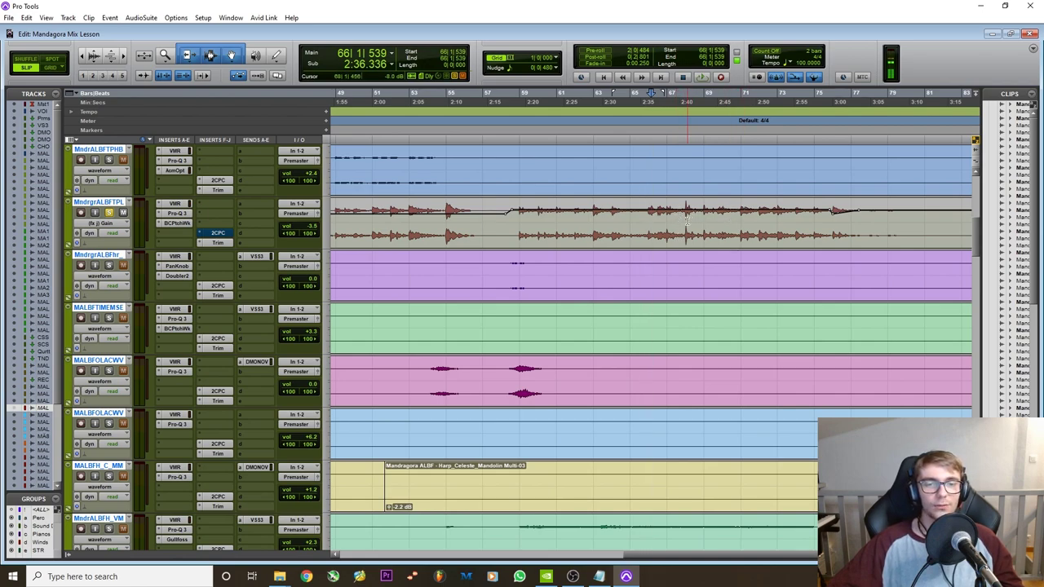
left_click(676, 99)
left_click(650, 98)
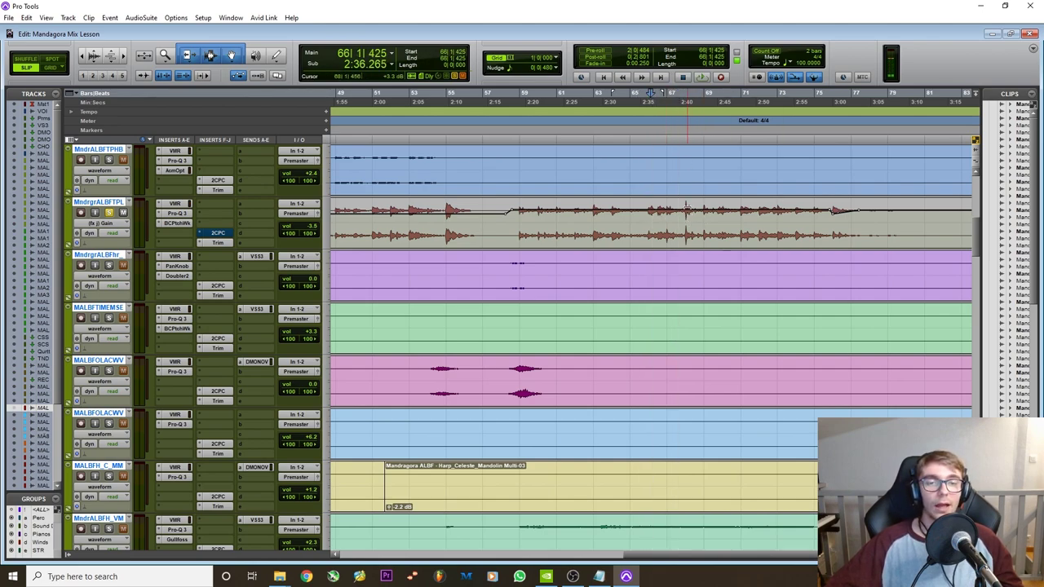
left_click(183, 215)
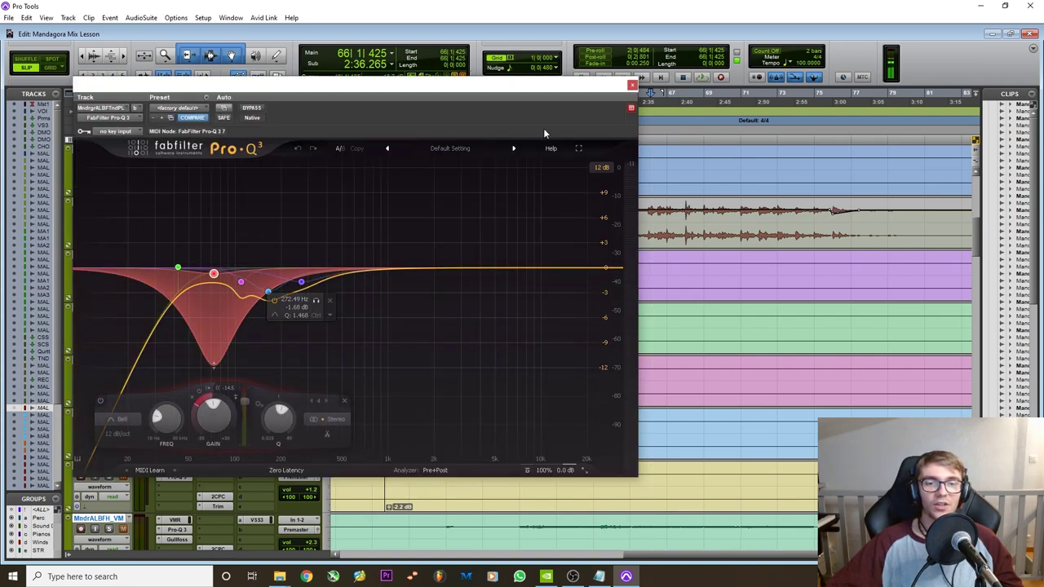
key("space")
left_click_drag(399, 274, 392, 186)
right_click(392, 186)
left_click(428, 283)
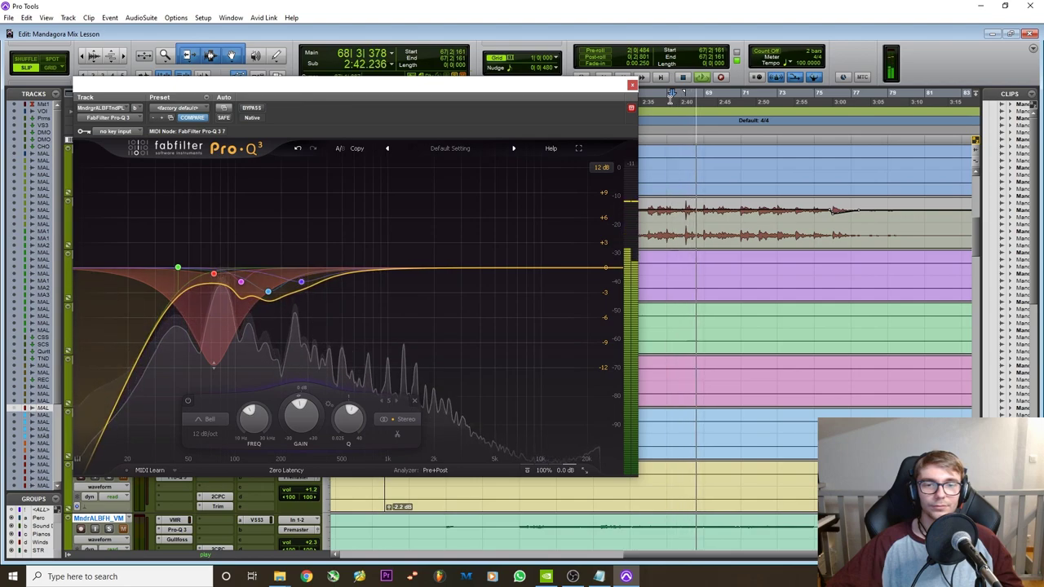
key("space")
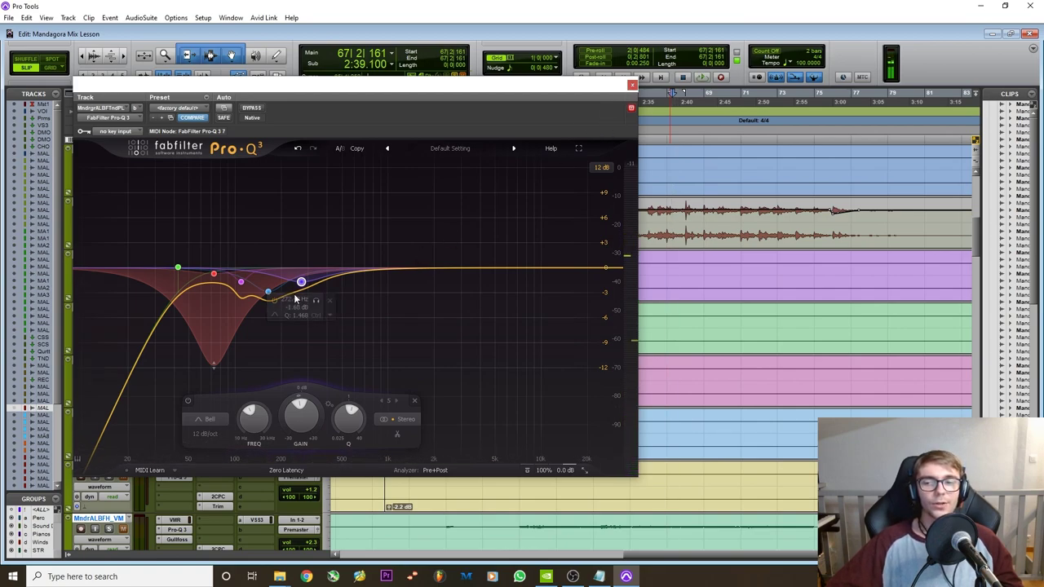
left_click(214, 273)
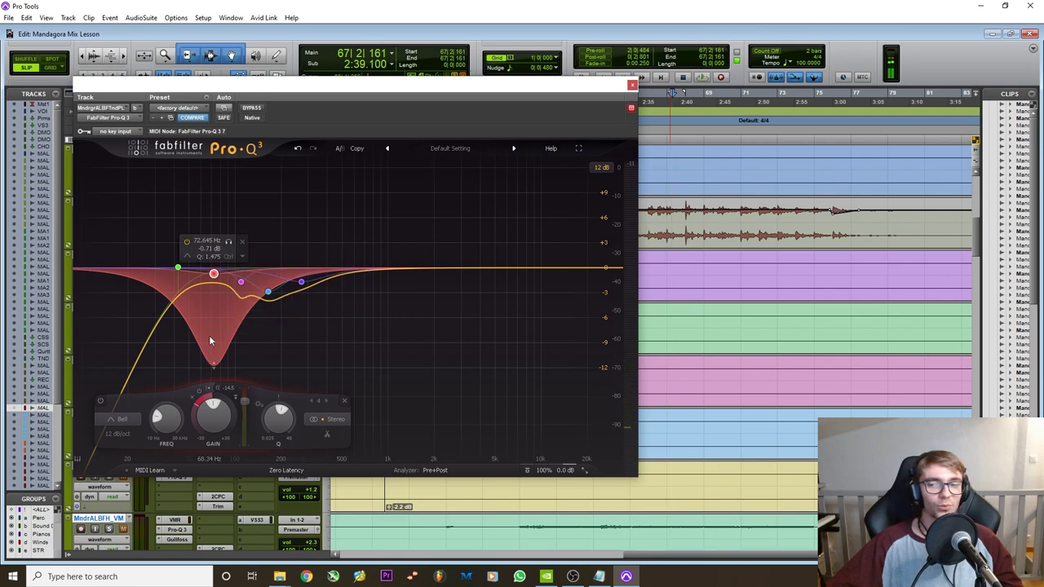
left_click(229, 242)
key("space")
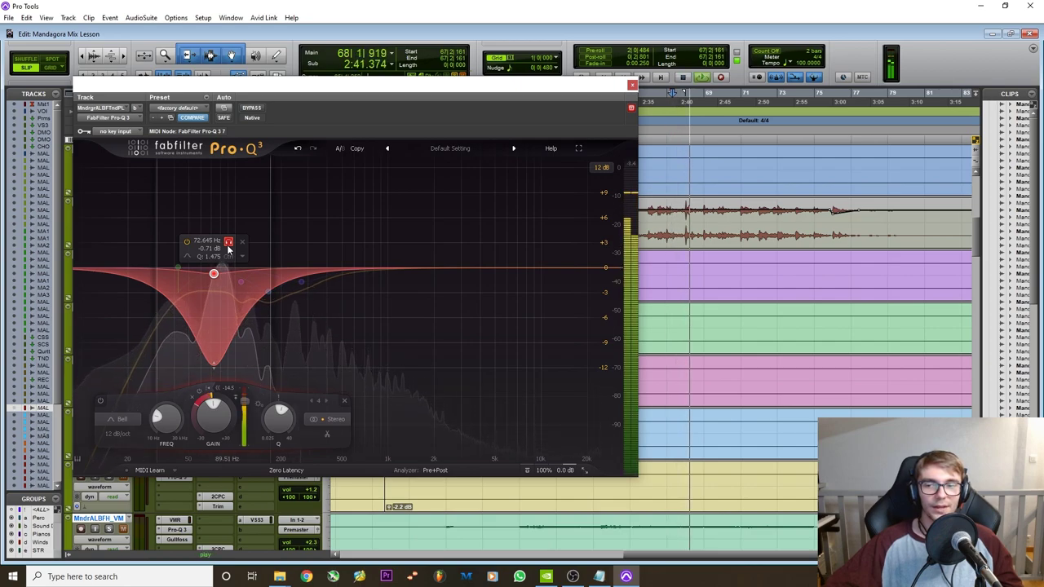
left_click(229, 242)
key("space")
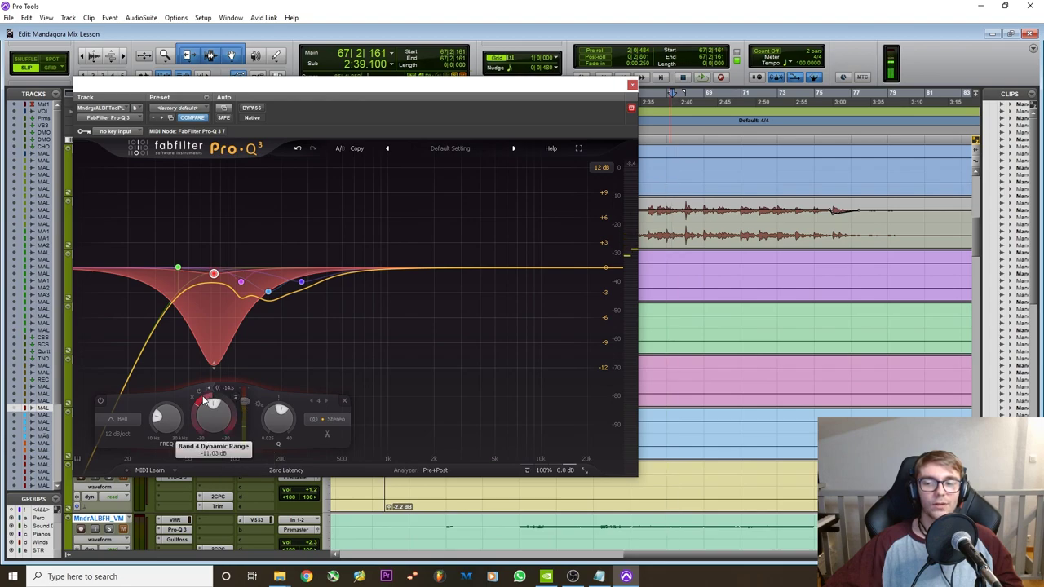
key("space")
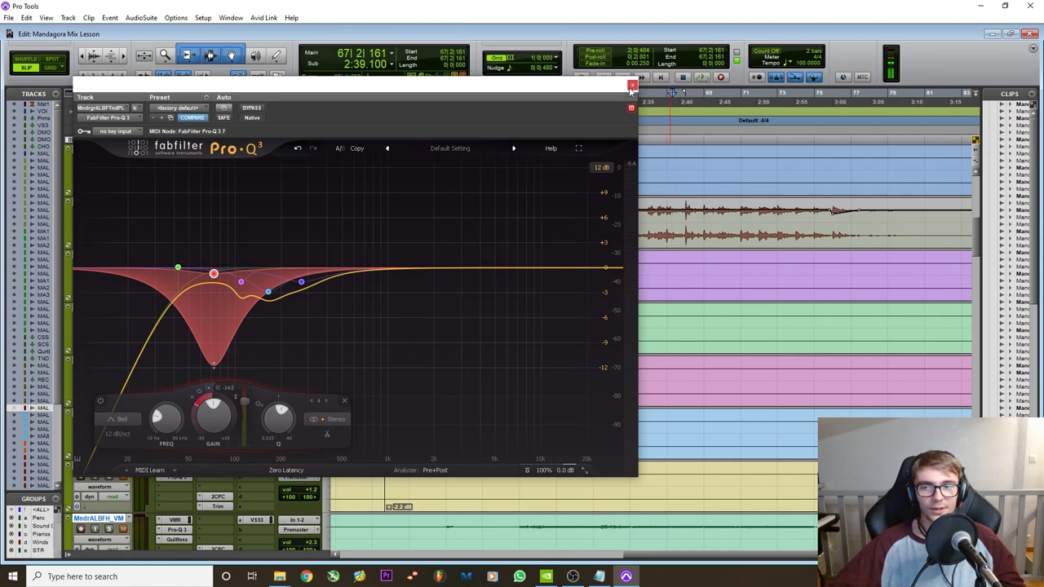
left_click_drag(487, 270, 484, 246)
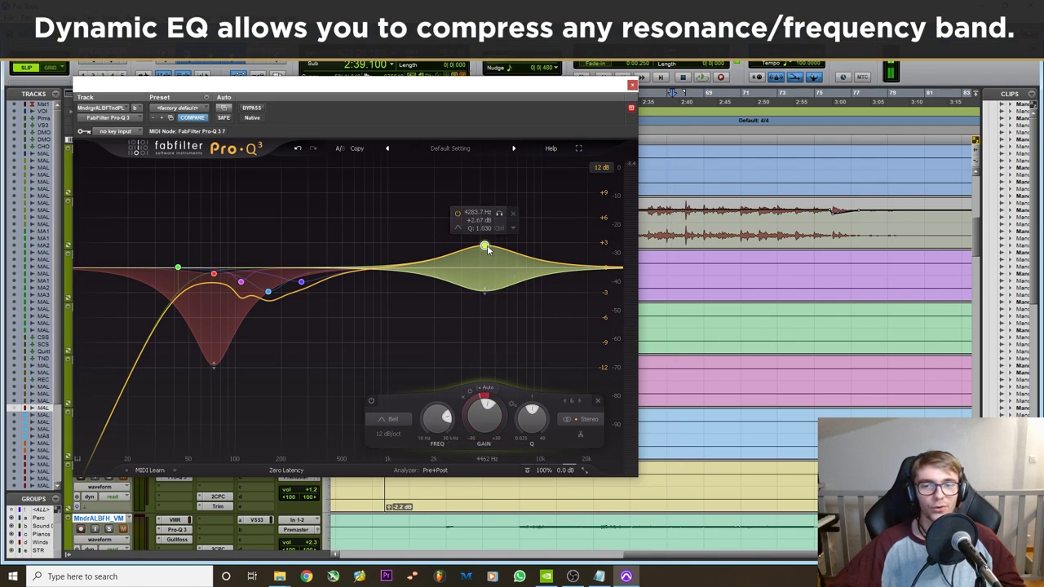
left_click_drag(466, 421, 460, 447)
right_click(485, 260)
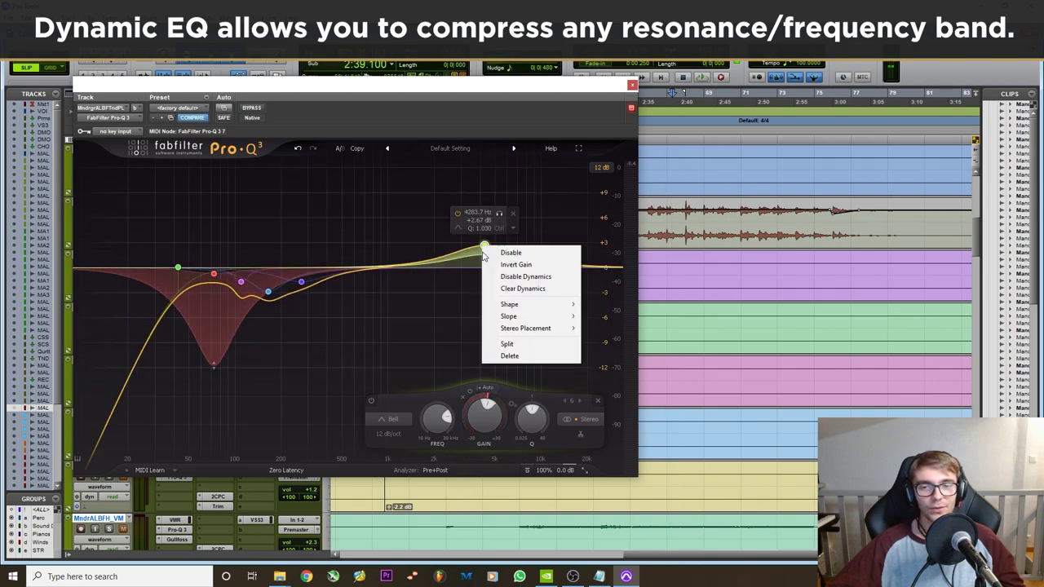
left_click(504, 354)
left_click(631, 83)
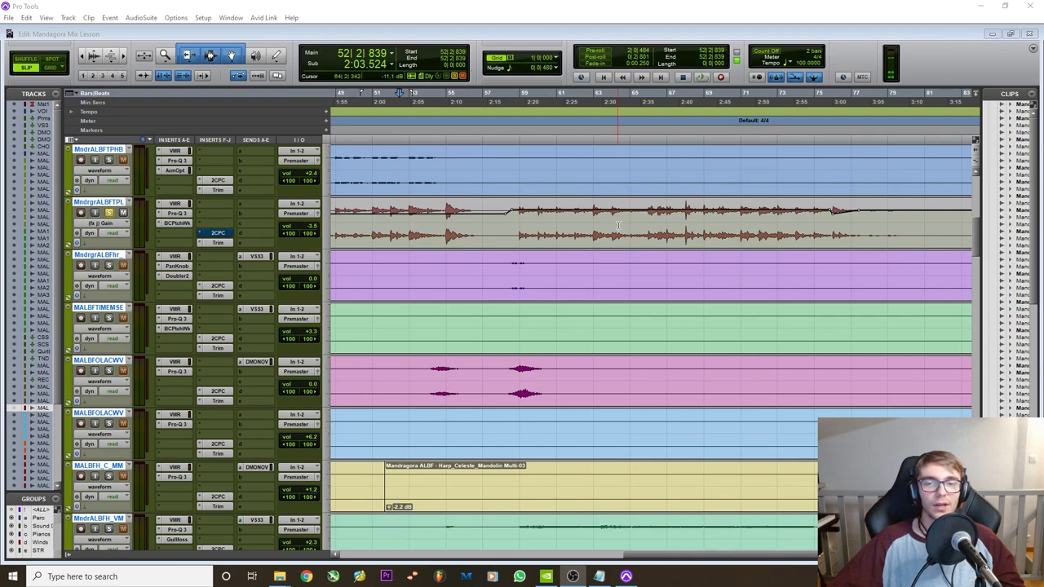
Zoom out to the whole session, bring the CSS string tracks into view, and start playback.
scroll(619, 230, "down", 1)
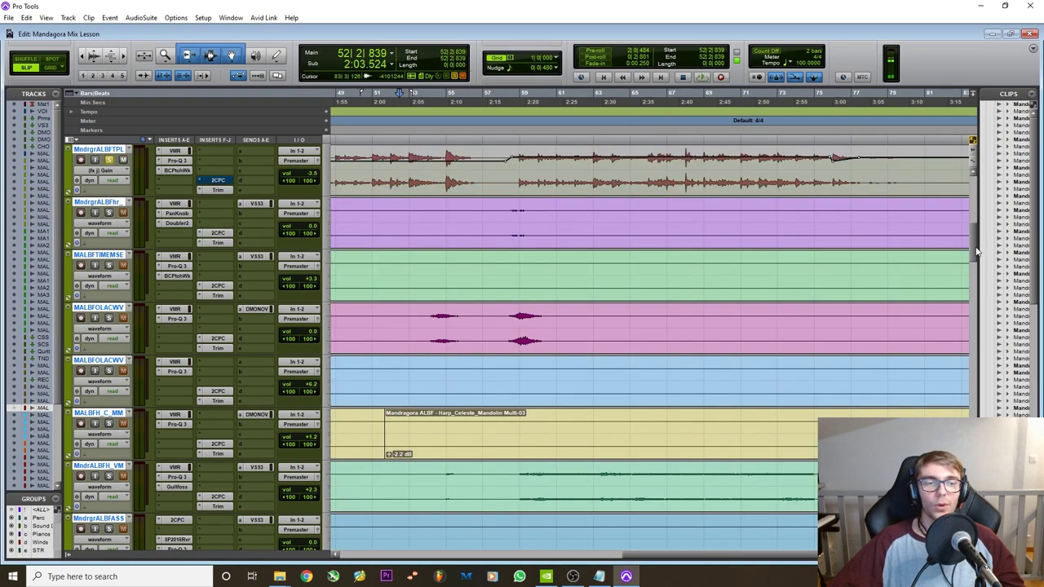
key("r")
key("r")
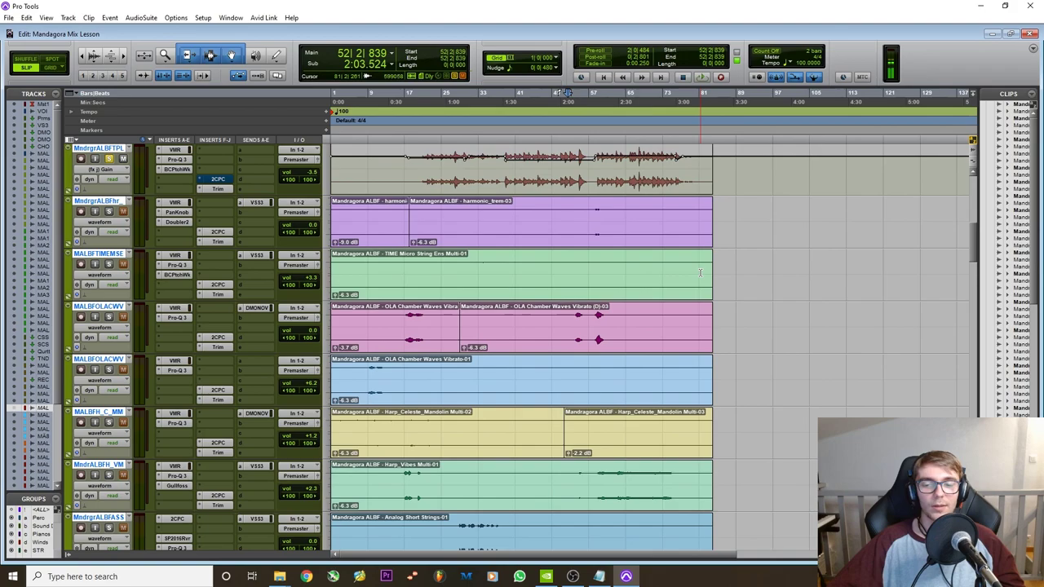
scroll(699, 272, "up", 1)
scroll(561, 209, "down", 5)
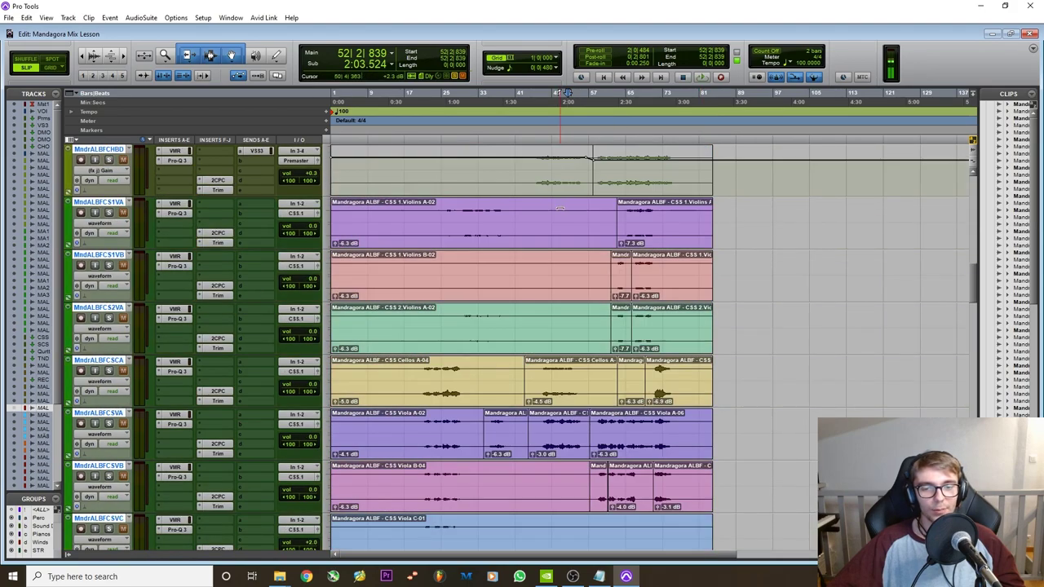
scroll(561, 209, "down", 2)
left_click_drag(618, 95, 597, 95)
key("space")
Bypass the viola track's Pro-Q 3 to compare, close it, and stop playback.
left_click(173, 319)
left_click_drag(468, 90, 385, 84)
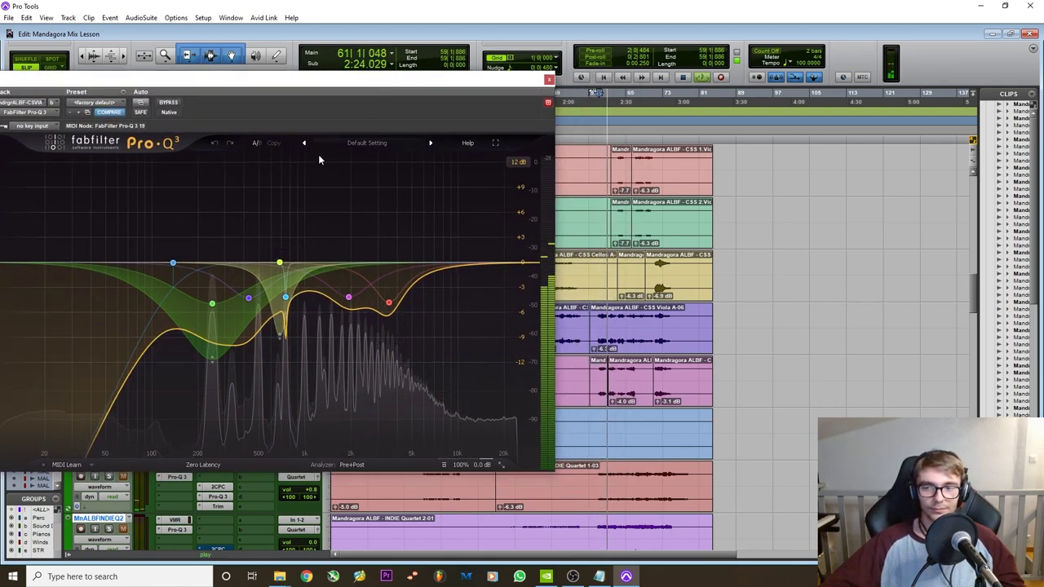
left_click(175, 102)
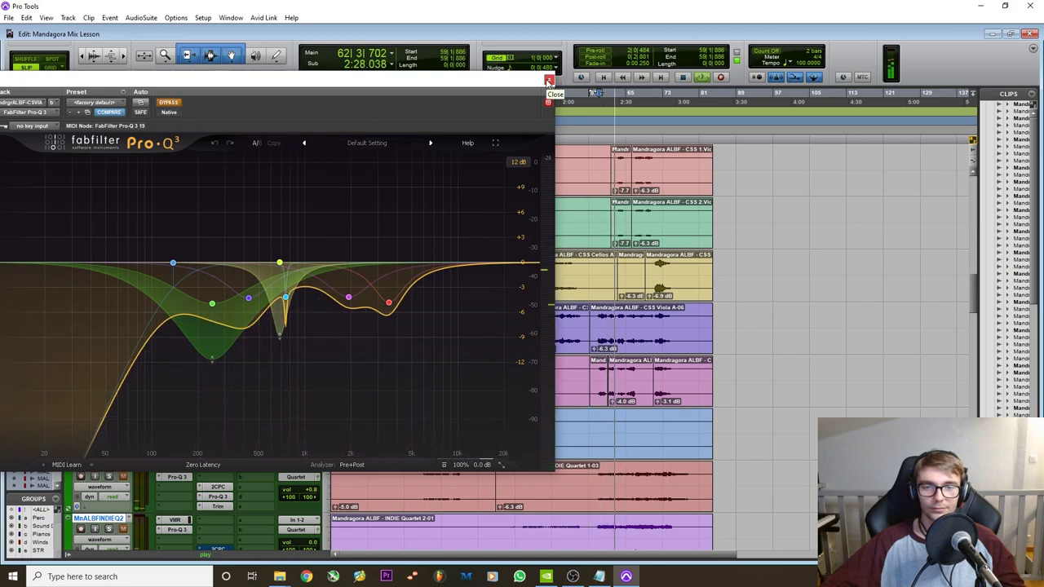
left_click(548, 81)
scroll(756, 346, "up", 2)
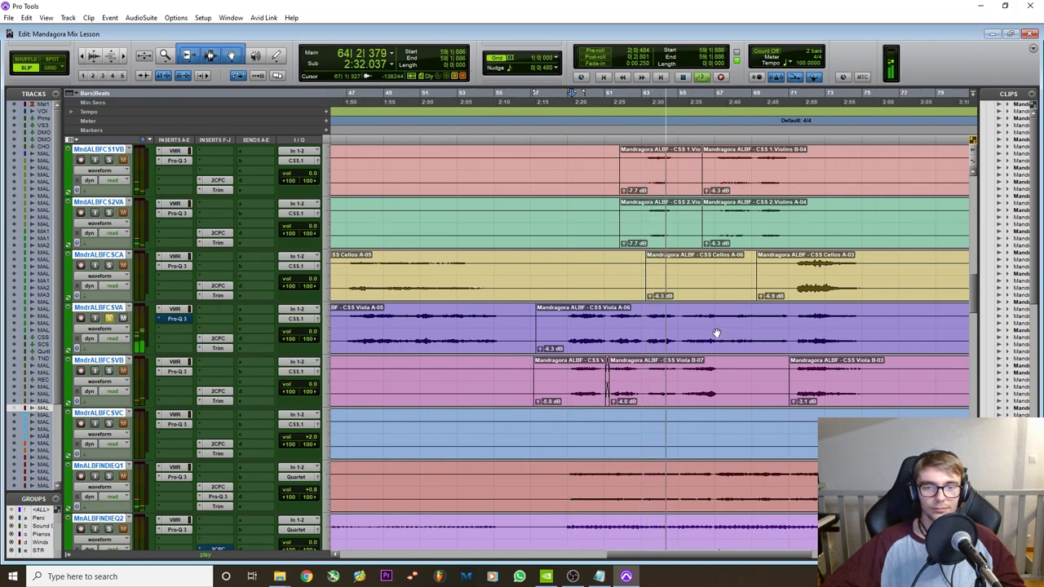
key("space")
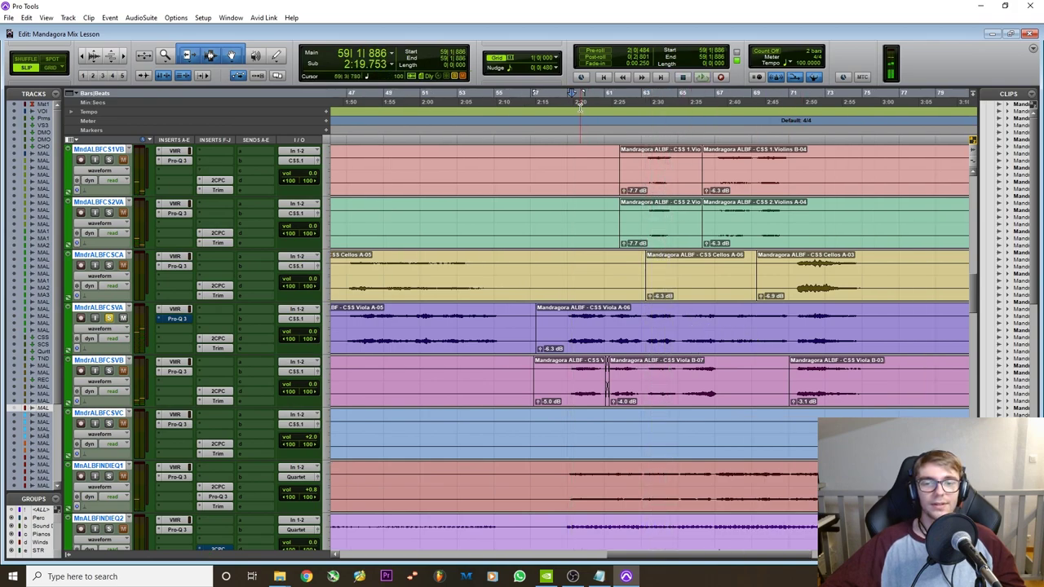
Set the edit cursor to bar 47 and insert Pro-Q 3 on the viola via an 'eq' search.
left_click(373, 95)
left_click(360, 95)
left_click(174, 347)
left_click(196, 355)
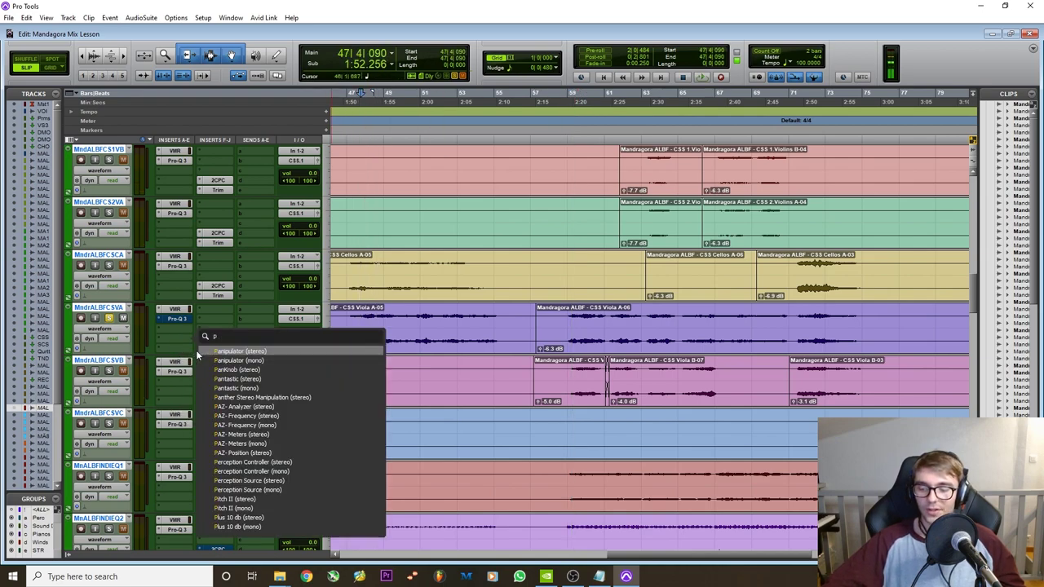
type("eq")
left_click(296, 463)
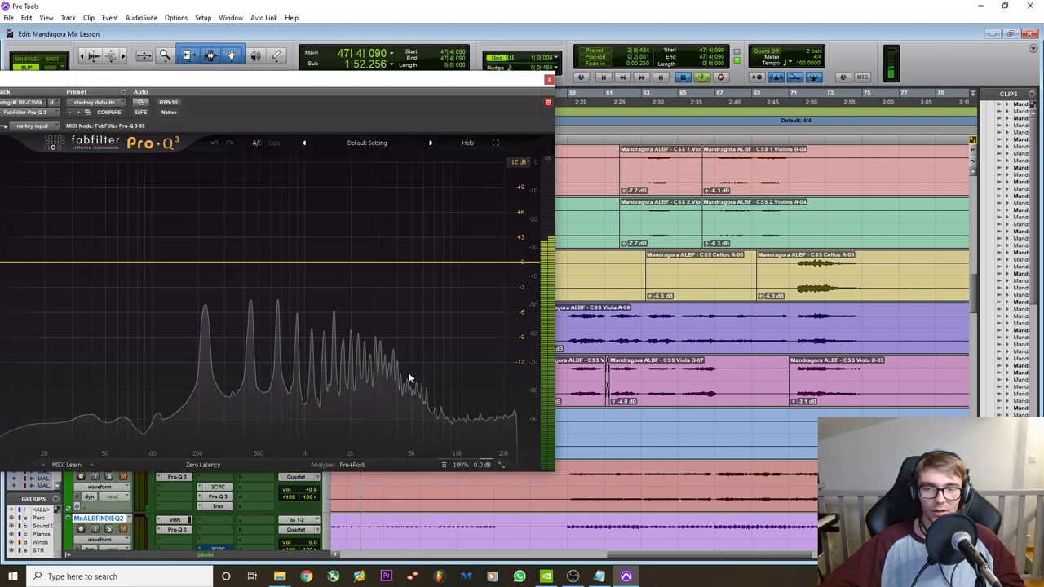
Play the viola and add a small bell boost around 448 Hz on the Pro-Q 3 curve.
key("space")
key("space")
left_click_drag(360, 88, 965, 93)
key("space")
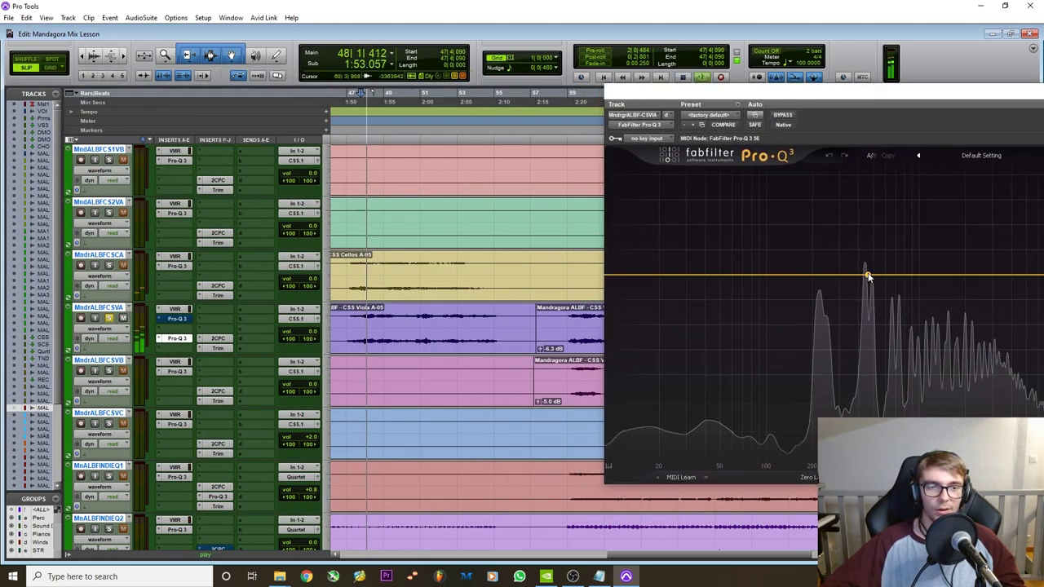
key("space")
left_click_drag(866, 278, 865, 264)
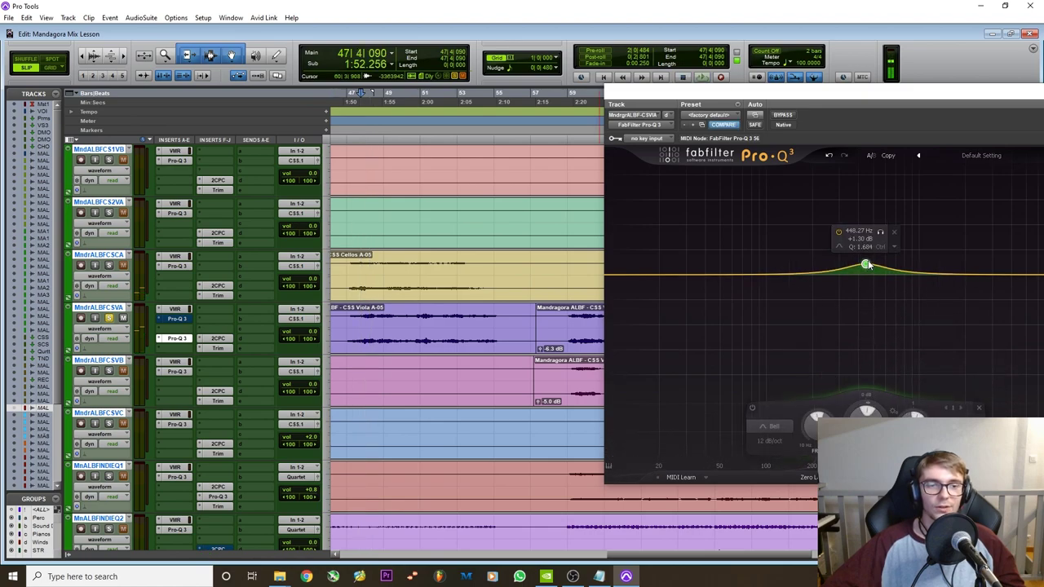
key("space")
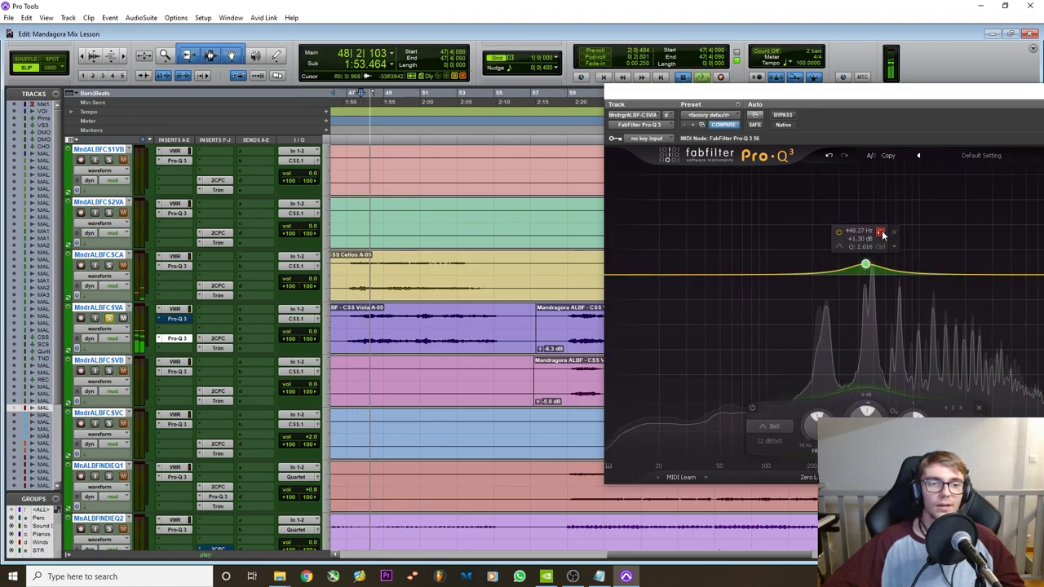
key("space")
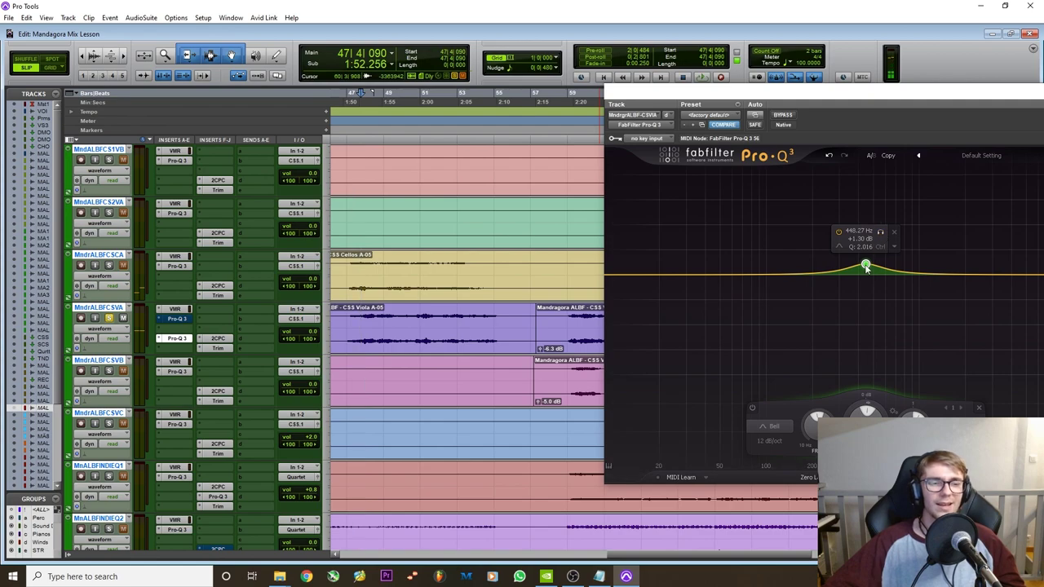
left_click_drag(891, 99, 477, 199)
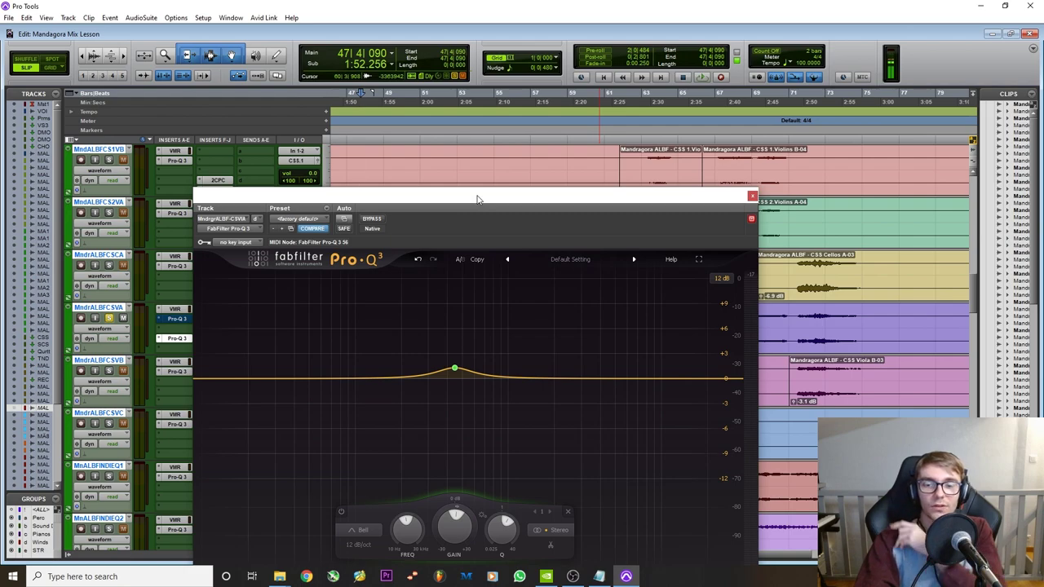
Pull the 448 Hz bell back to 0 dB and delete it.
left_click_drag(454, 368, 369, 328)
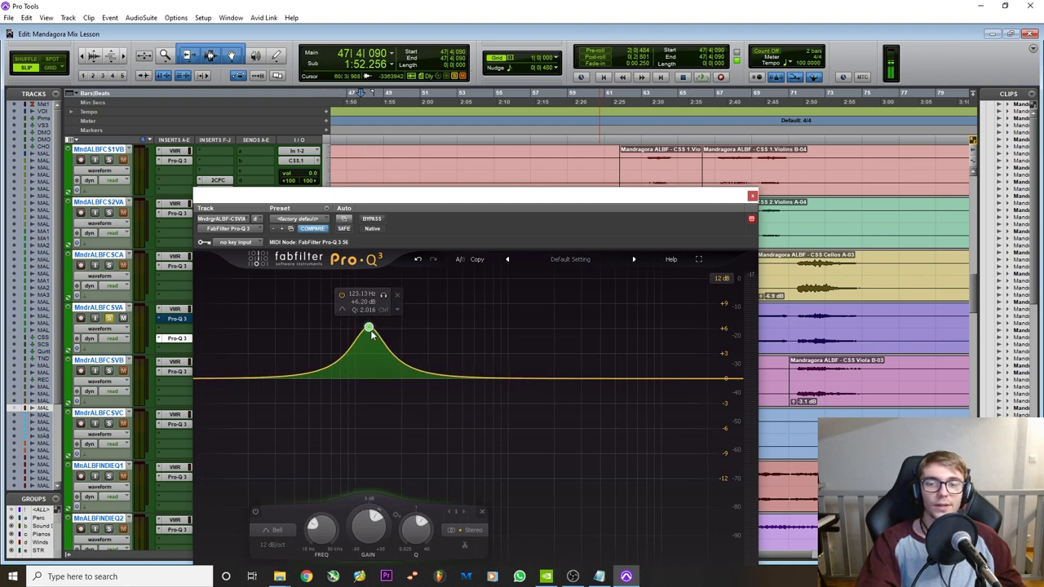
right_click(370, 330)
left_click(419, 425)
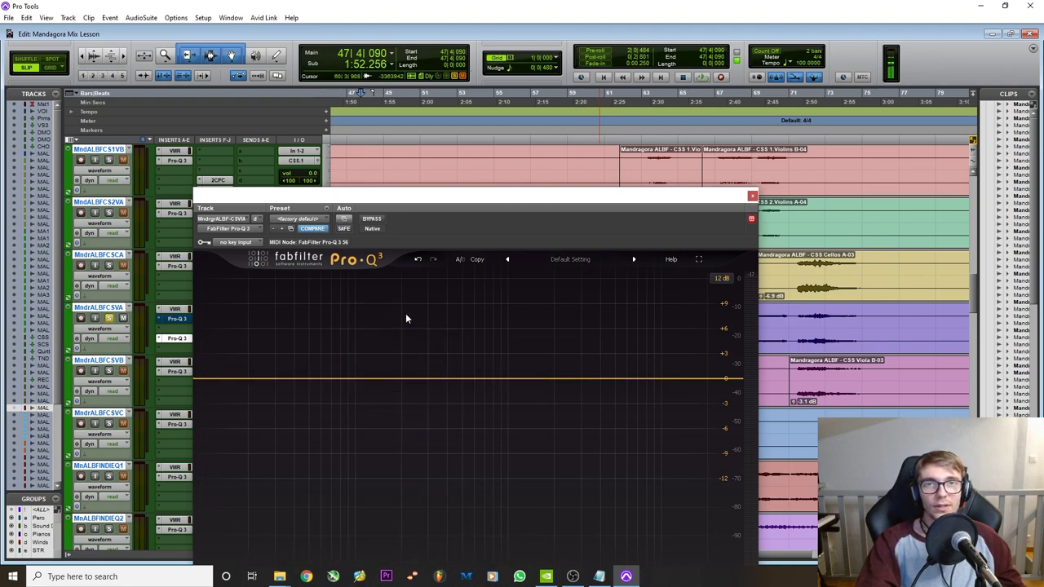
left_click_drag(472, 201, 500, 225)
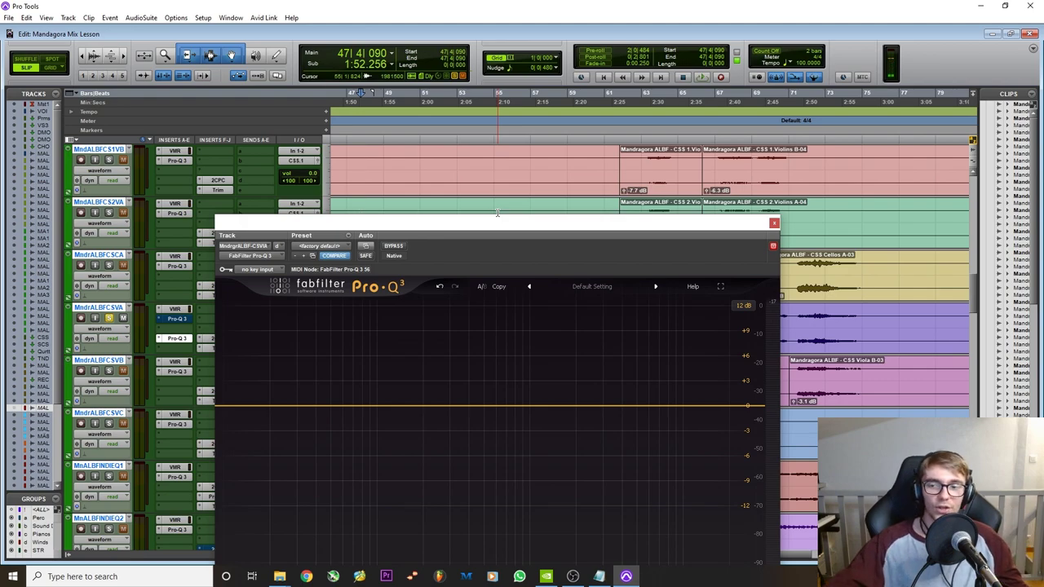
Add a +9 dB band at 9 kHz with -8.83 dB dynamic range, then delete it.
key("space")
left_click_drag(497, 216, 458, 153)
left_click(626, 309)
left_click_drag(629, 296, 638, 258)
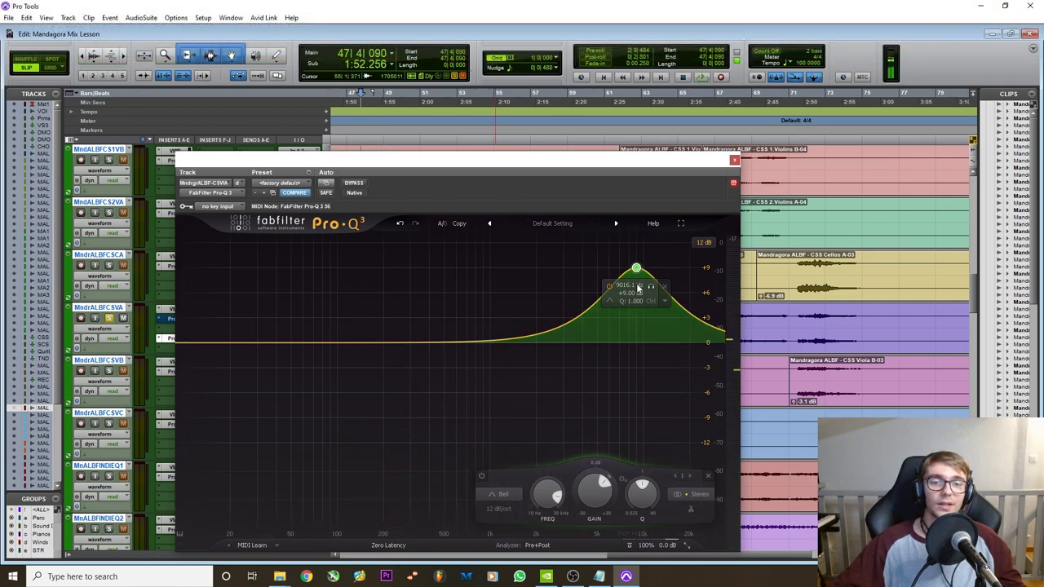
left_click_drag(602, 482, 580, 532)
right_click(636, 267)
left_click(659, 441)
Close the viola's EQ, play the other track from just before bar 64, then jump to bar 66.
left_click(734, 160)
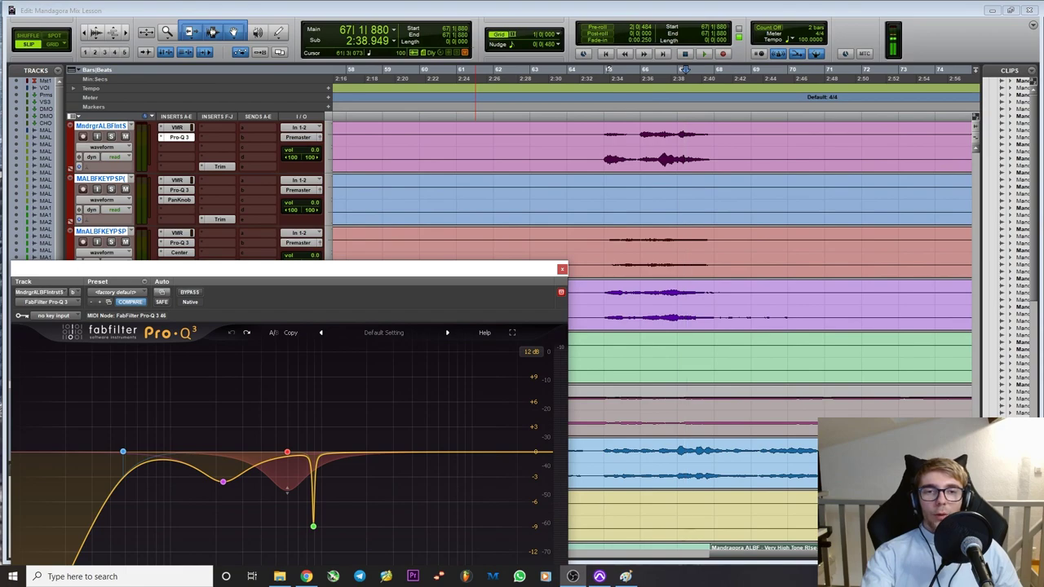
left_click(604, 74)
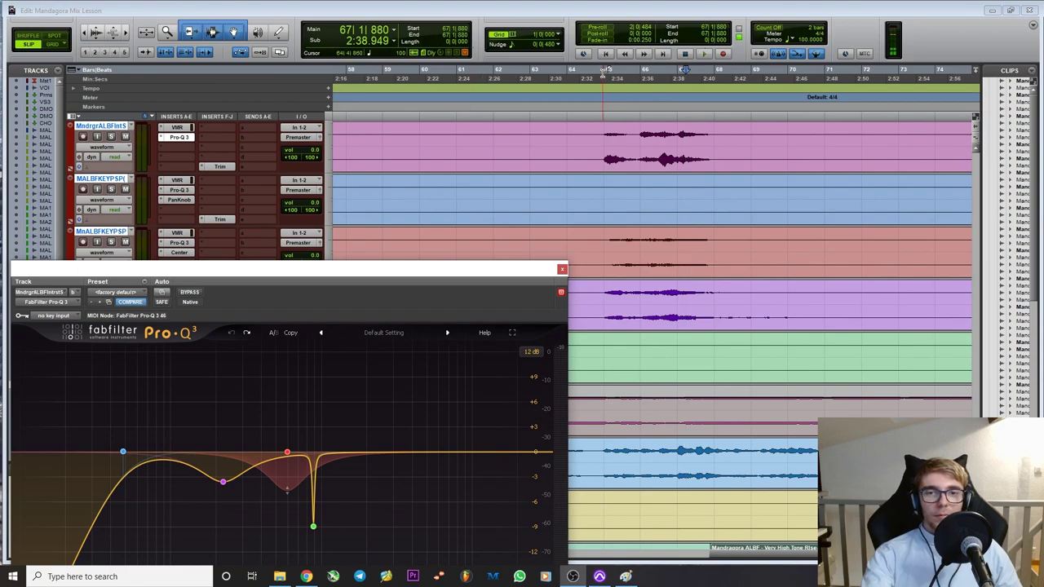
left_click(600, 74)
key("space")
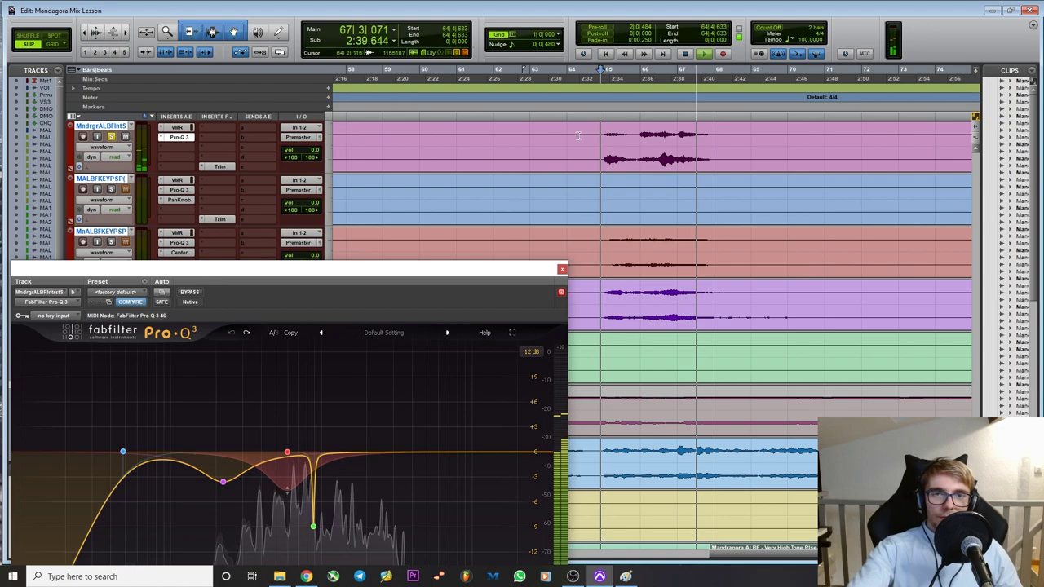
left_click(647, 96)
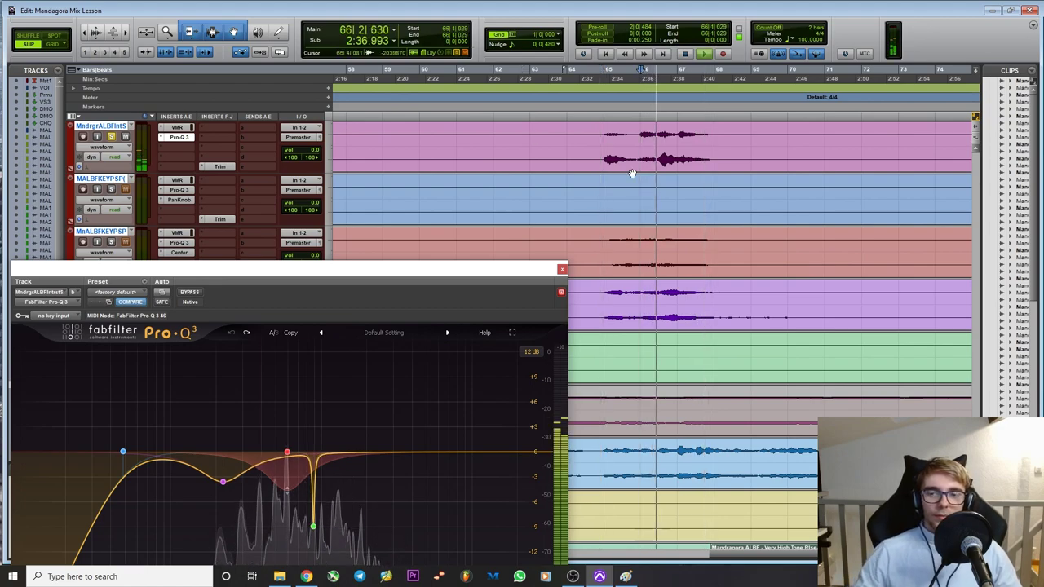
Stop, move the start point back to bar 64, and restart playback.
key("space")
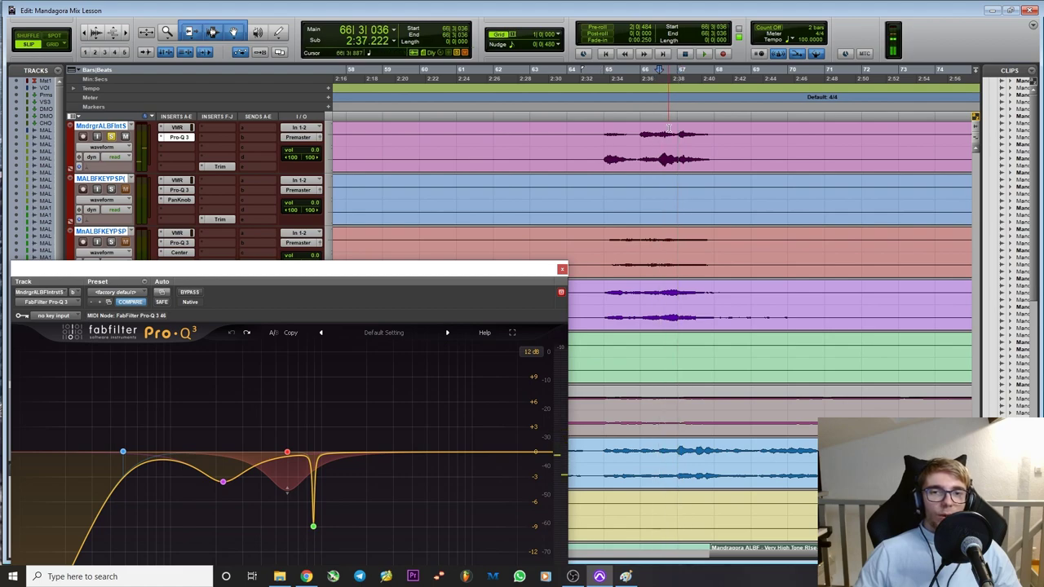
left_click(659, 158)
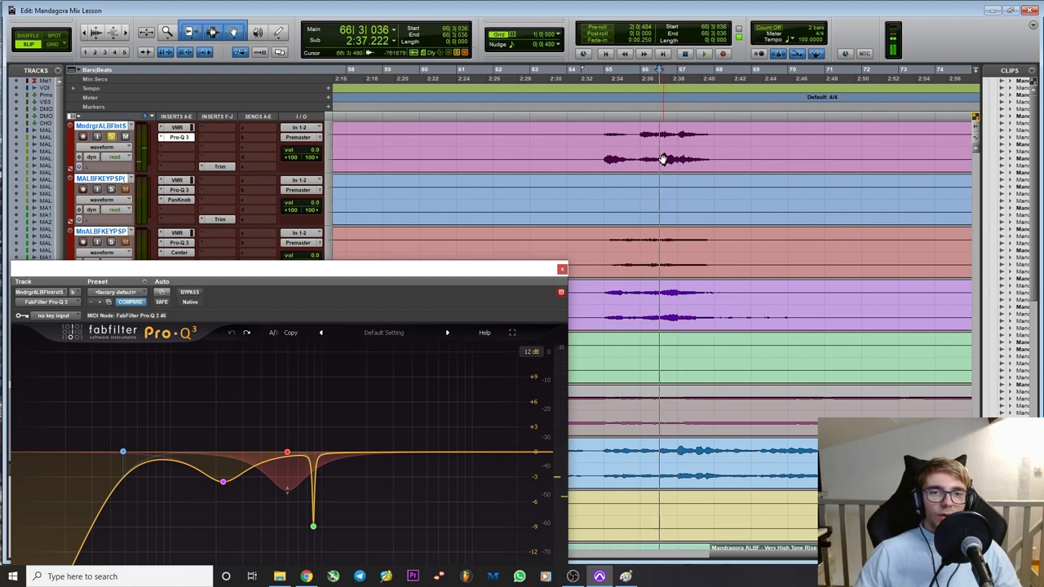
left_click(638, 72)
left_click(604, 74)
left_click(598, 73)
left_click(592, 75)
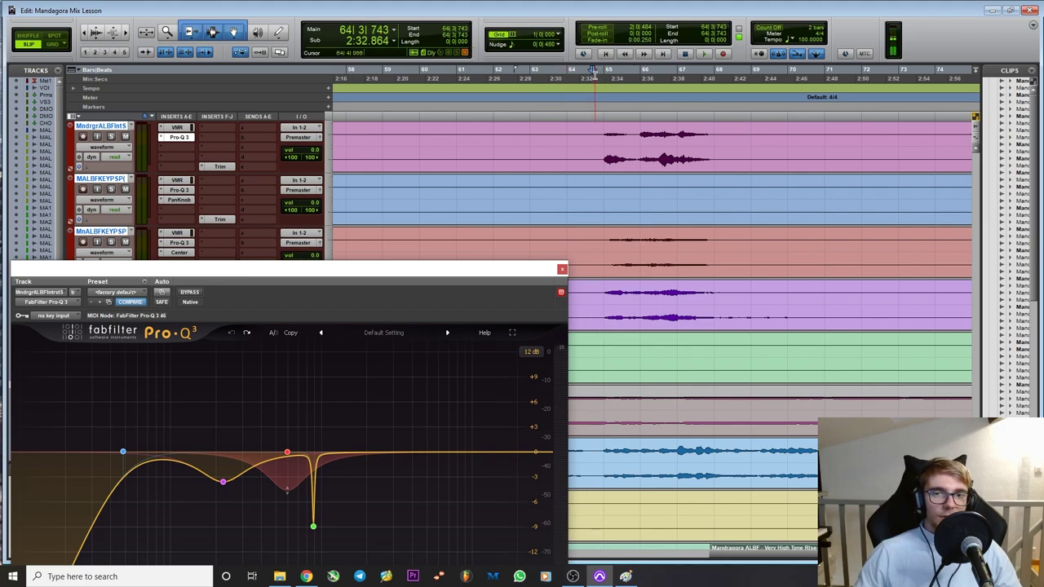
key("space")
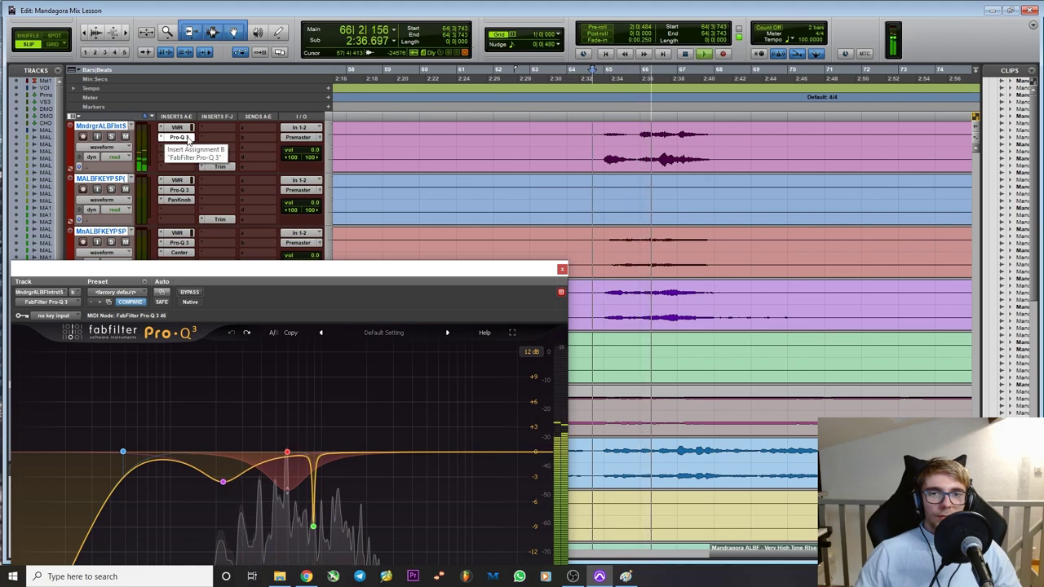
Boost the red dynamic band to about +10 dB during playback, then undo the boost.
key("space")
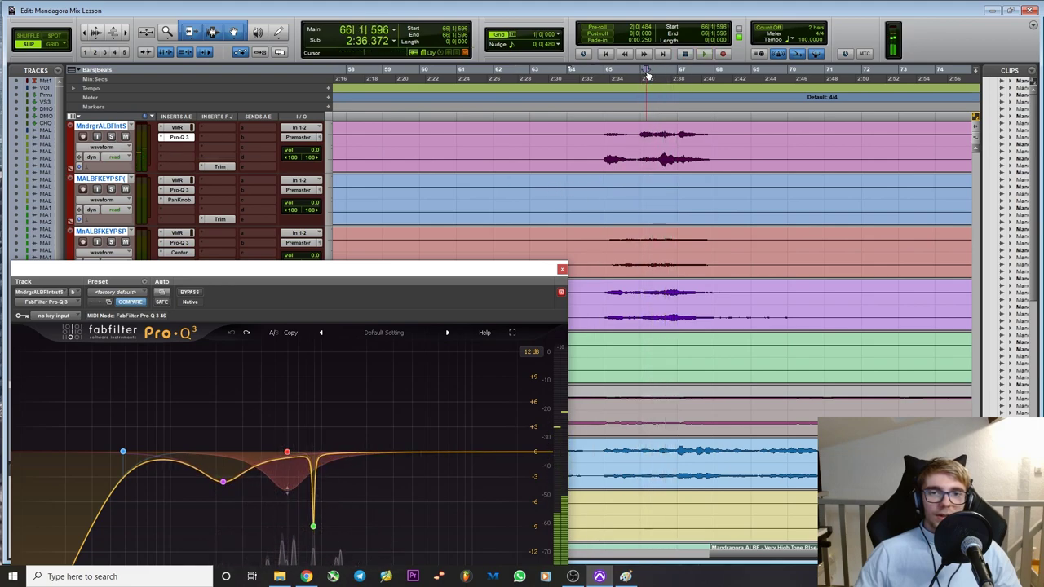
key("space")
mouse_move(289, 456)
left_click_drag(291, 458, 288, 369)
key("space")
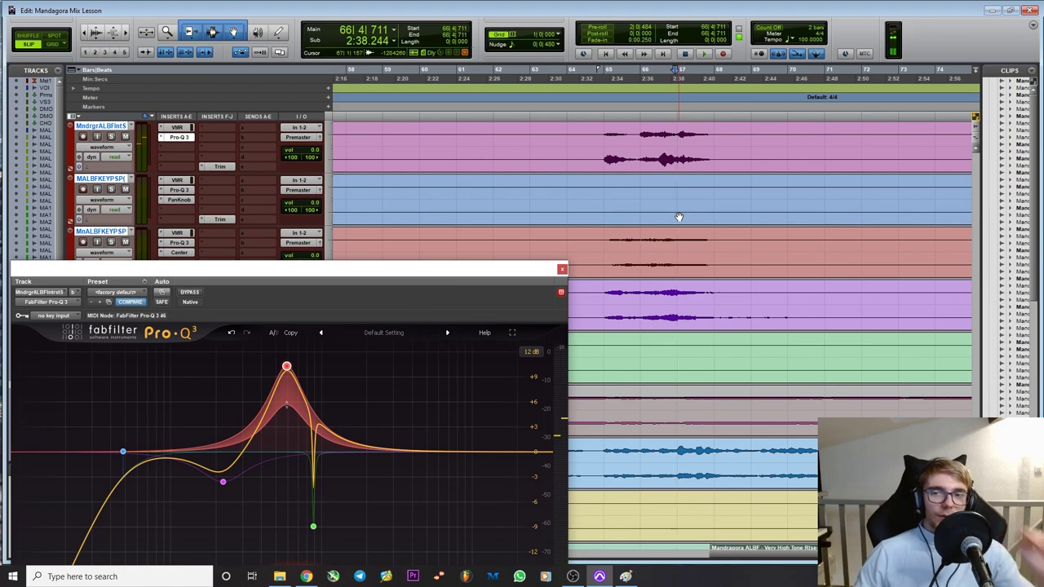
left_click(231, 335)
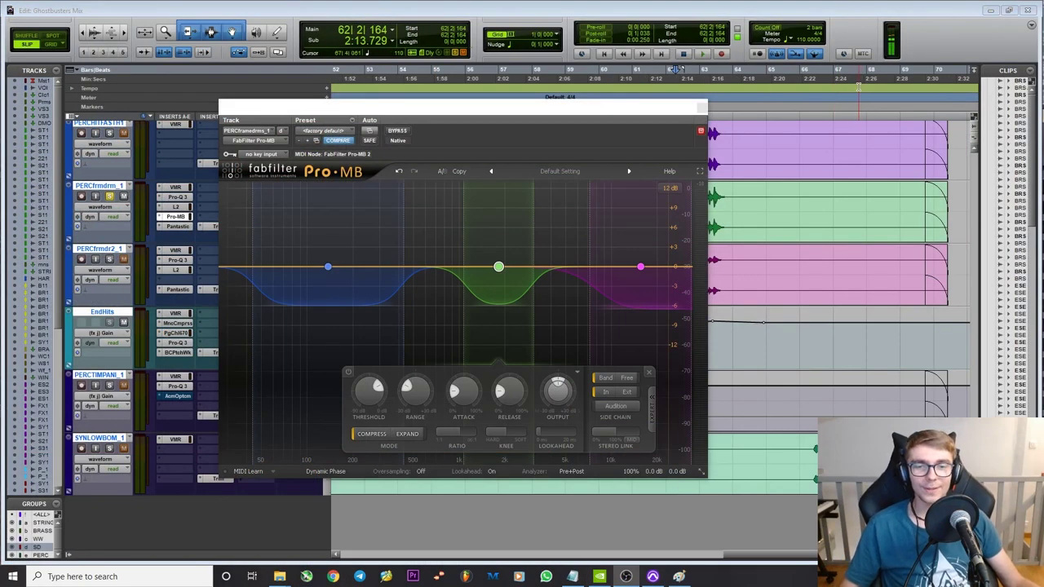
Close Pro-MB and add band 4 near 1.1 kHz to the frame drums' Pro-Q 3, -5 dB range, about -1.6 dB.
left_click(701, 107)
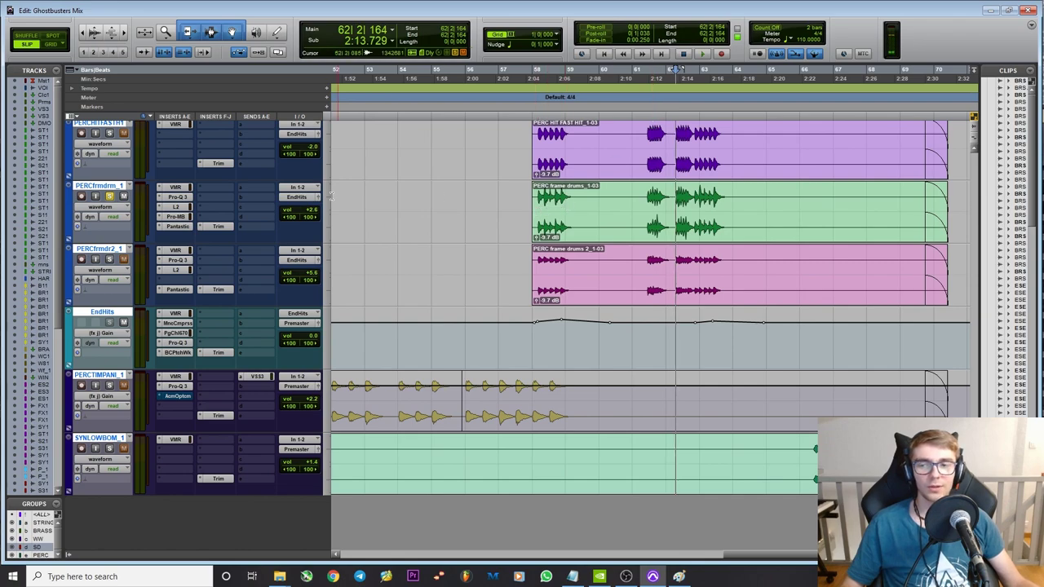
left_click(175, 197)
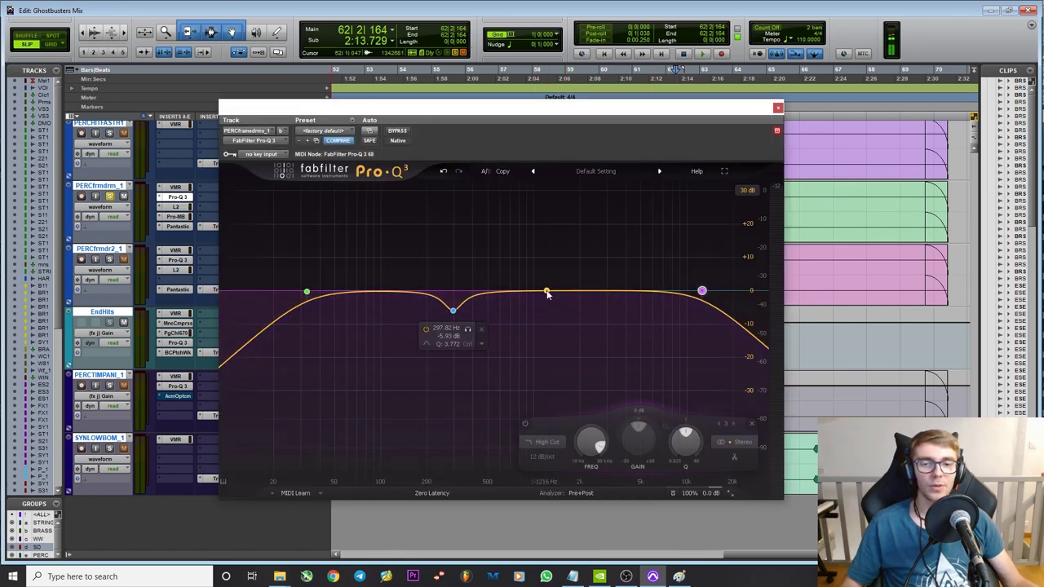
left_click(547, 291)
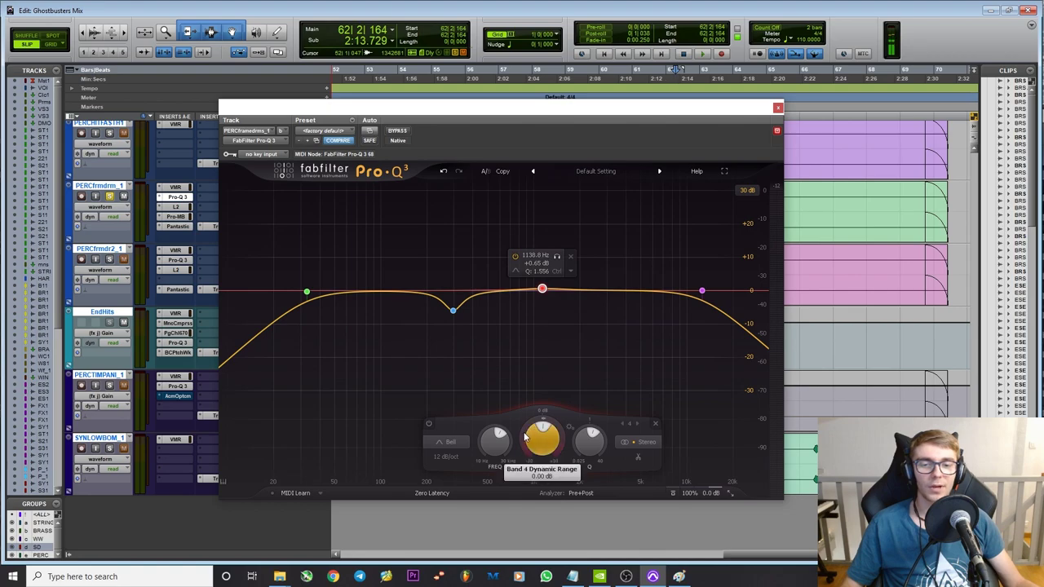
left_click_drag(525, 438, 518, 515)
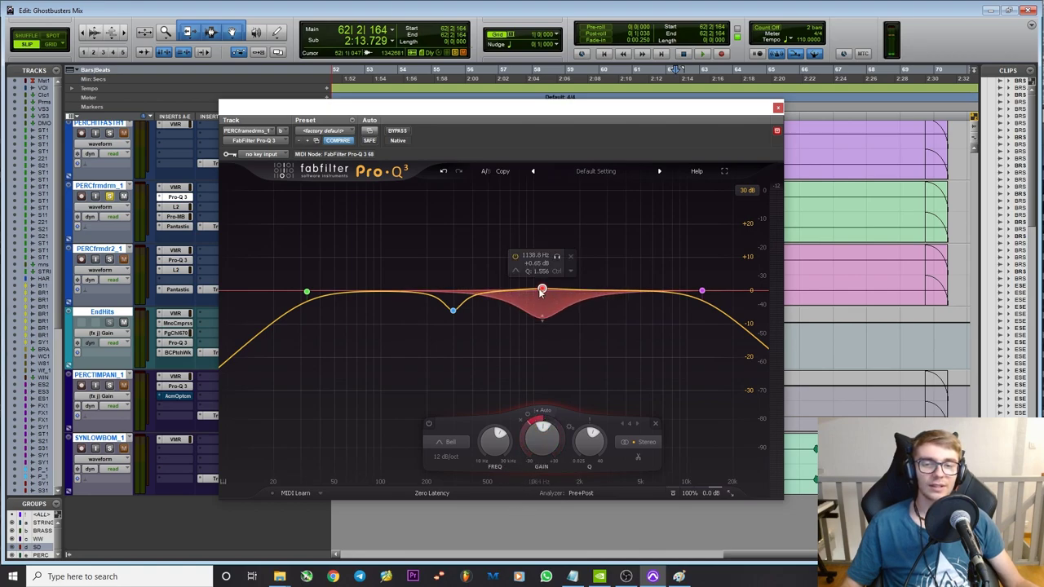
left_click_drag(542, 291, 545, 298)
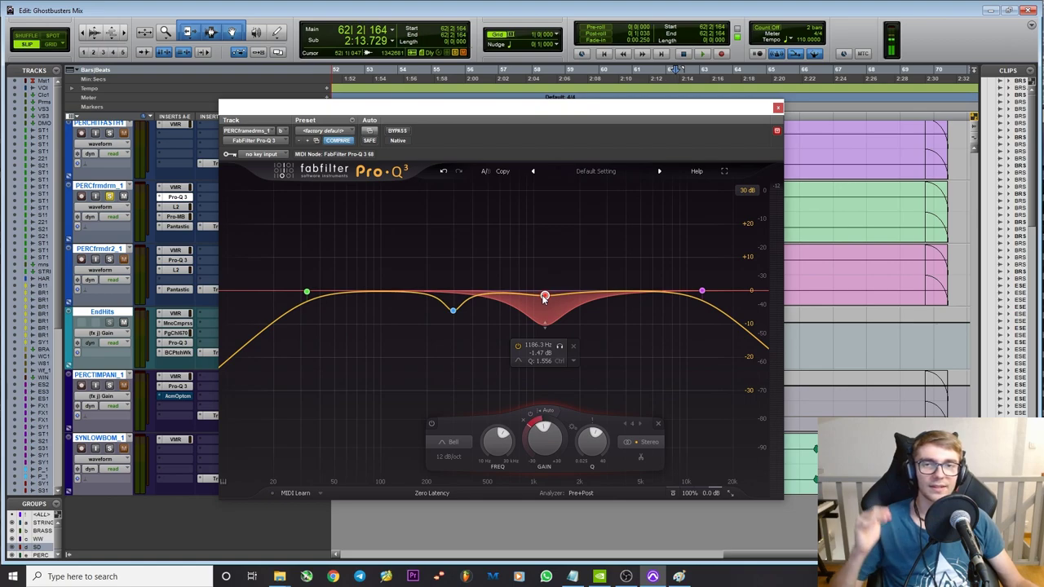
Delete band 4 from the Pro-Q 3 curve and close the equalizer.
right_click(544, 298)
left_click(545, 298)
right_click(545, 297)
left_click(573, 405)
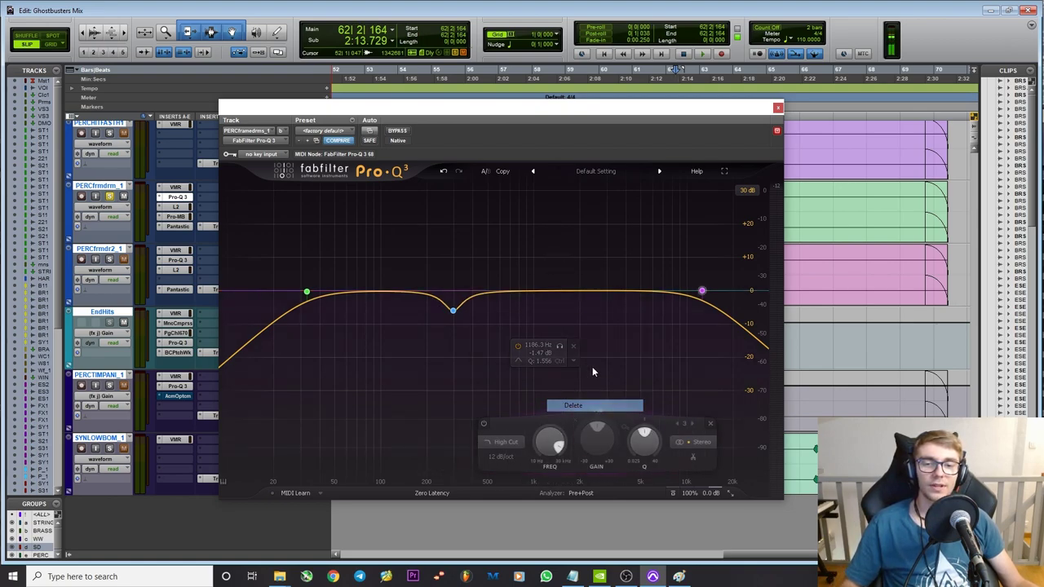
left_click(777, 107)
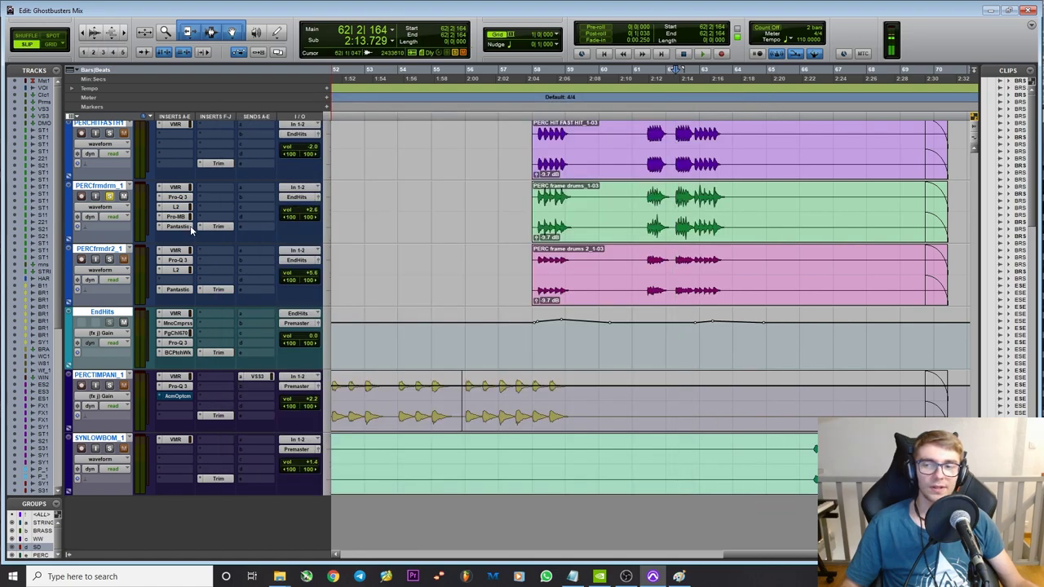
Open the frame drums' Pro-MB and delete its blue Band 2 and green Band 3.
left_click(180, 216)
left_click_drag(495, 275, 486, 275)
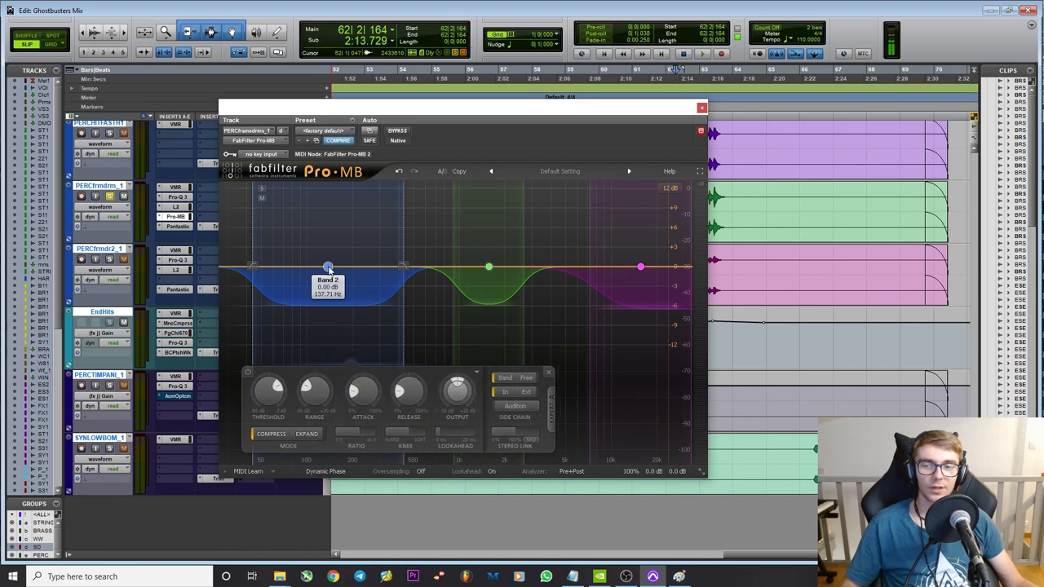
double_click(327, 267)
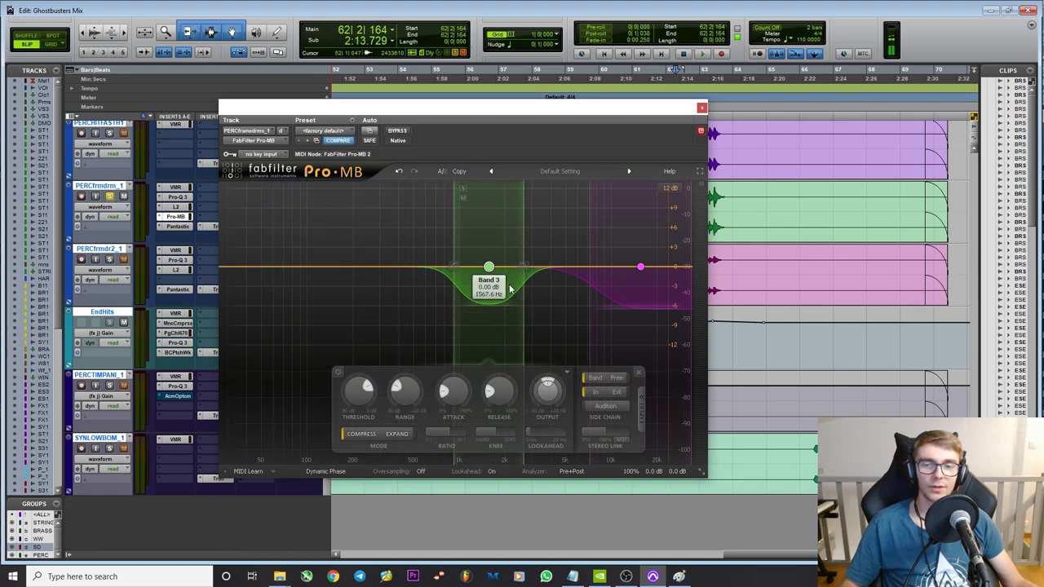
double_click(489, 269)
Audition the high band solo, add and solo a new band near 200 Hz, then bring up Paint.
mouse_move(641, 268)
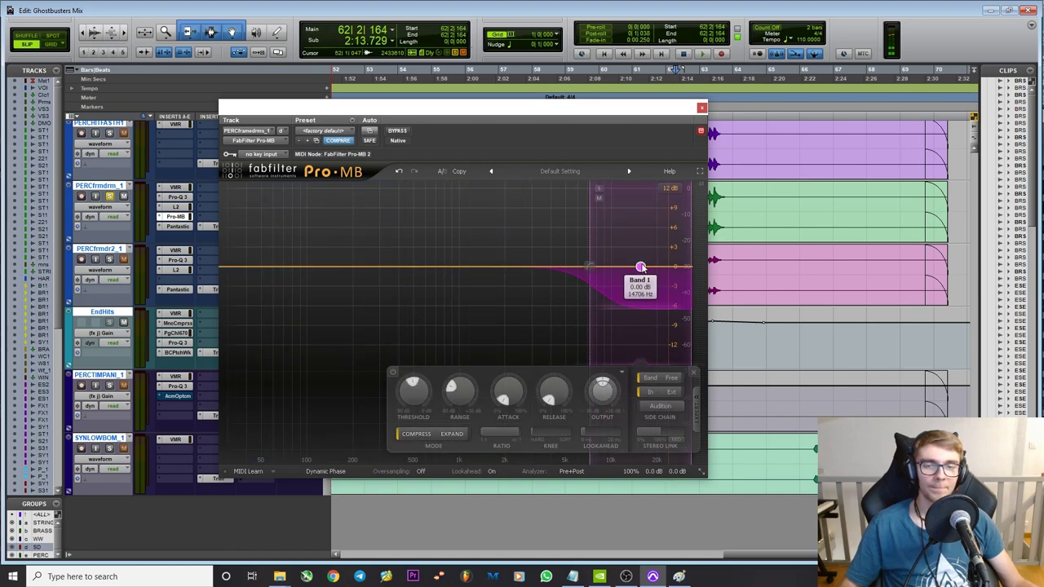
left_click(598, 190)
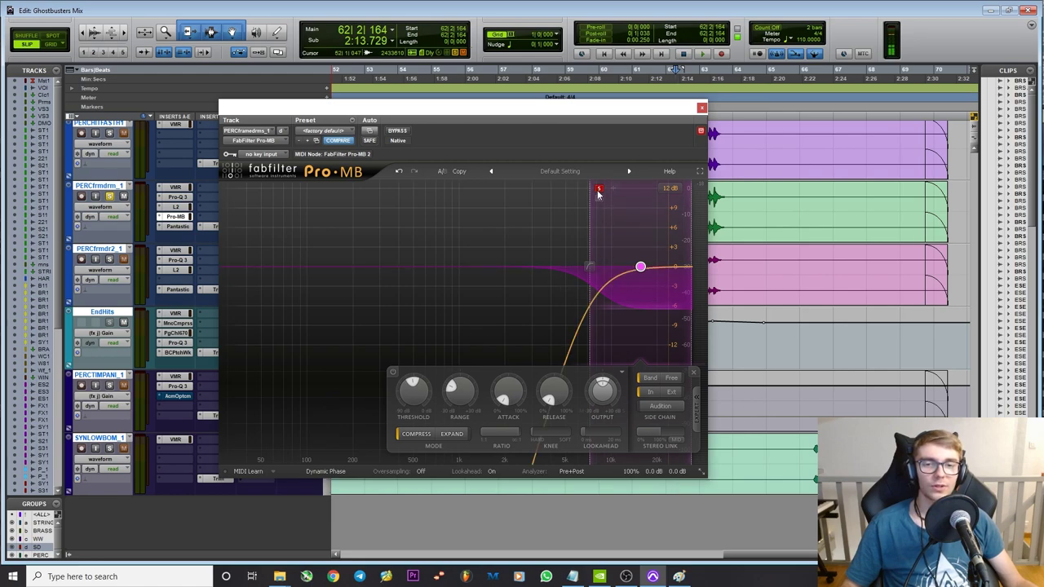
left_click(598, 190)
double_click(382, 231)
left_click(345, 191)
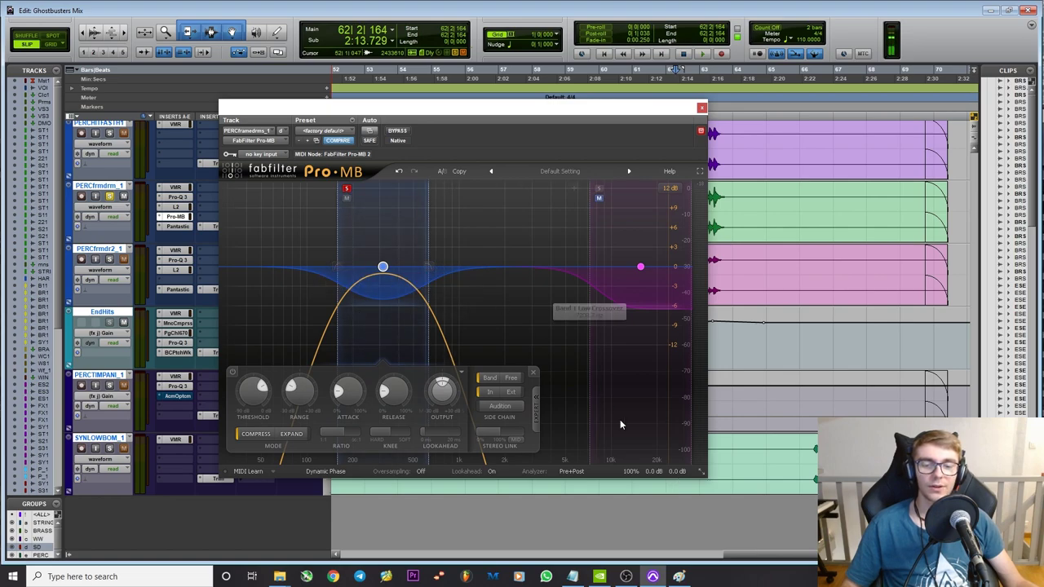
left_click(680, 576)
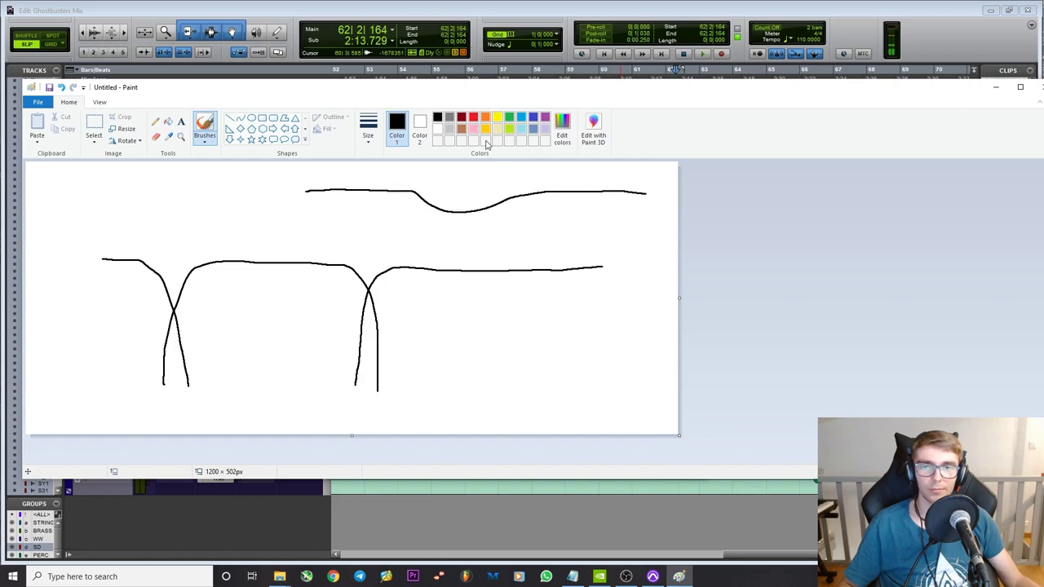
Switch the colour to red, then undo the red stroke and the top black dip curve.
left_click(473, 118)
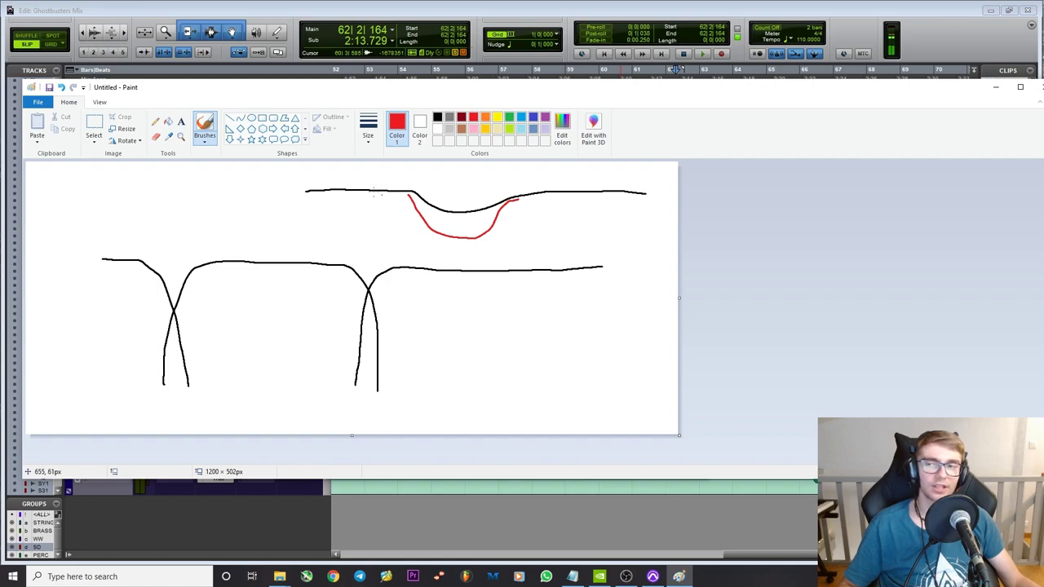
left_click(61, 87)
left_click(61, 87)
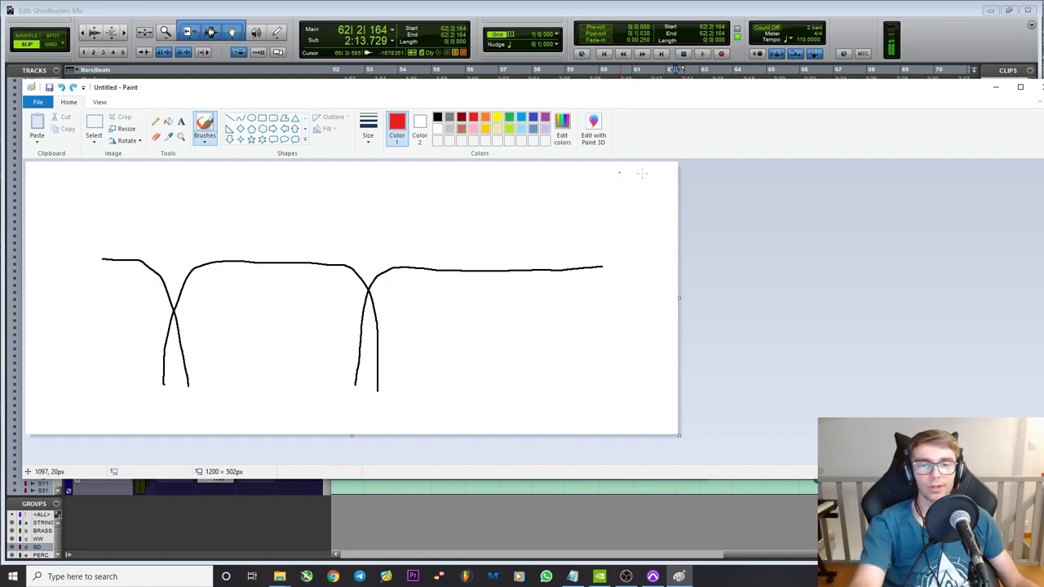
Minimize Paint, delete Band 2 in Pro-MB, and briefly solo the high band.
left_click(995, 87)
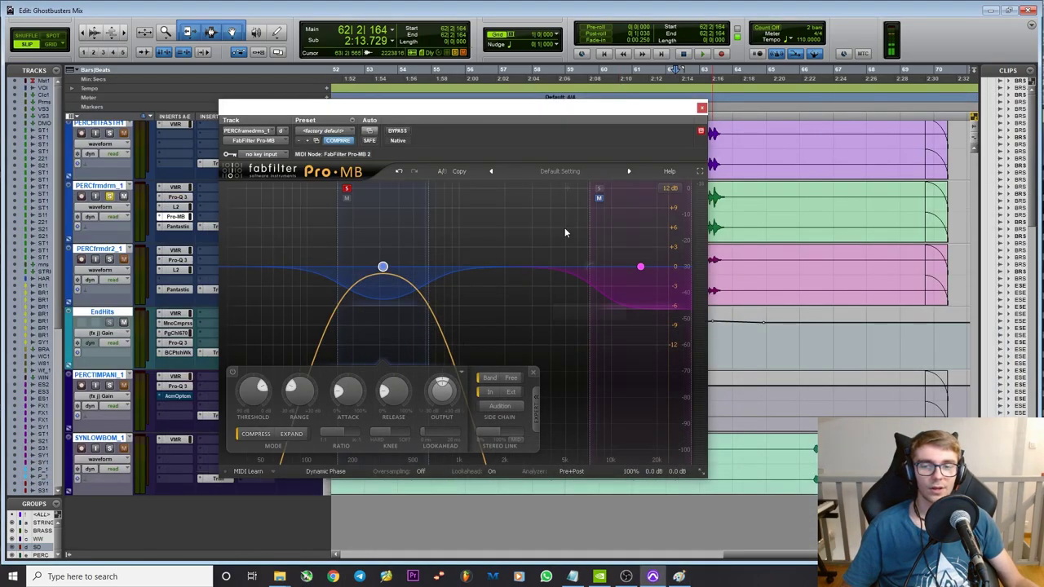
left_click(532, 373)
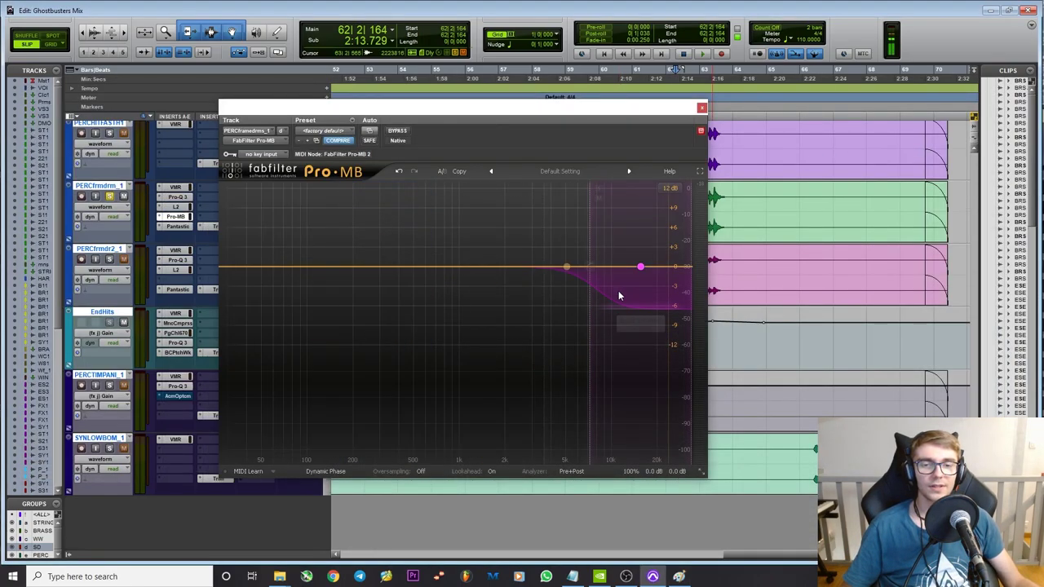
left_click(640, 267)
left_click(598, 190)
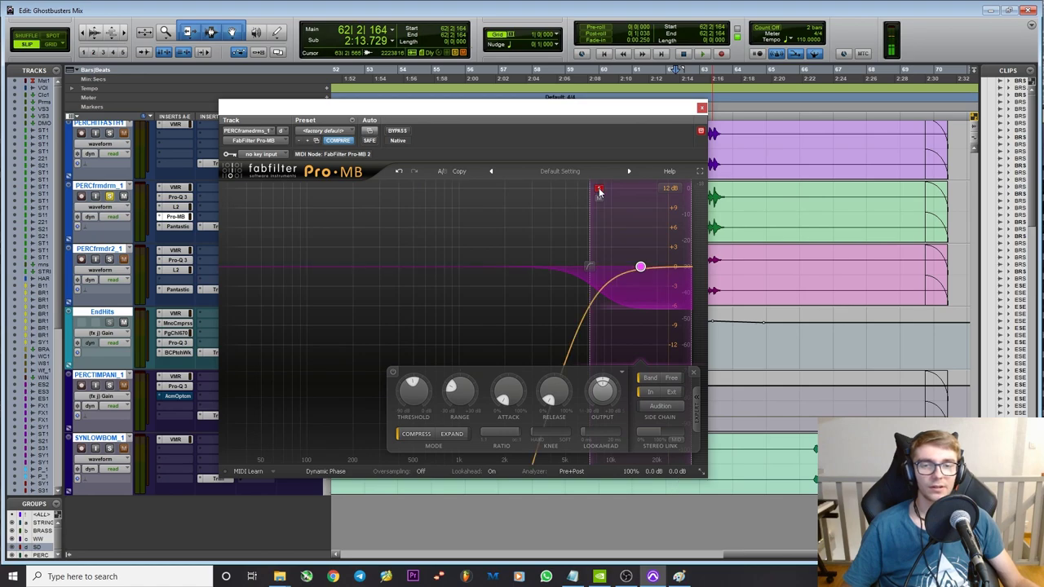
left_click(599, 190)
Add a new soloed band and, during playback, move it to about 842 Hz.
left_click(351, 217)
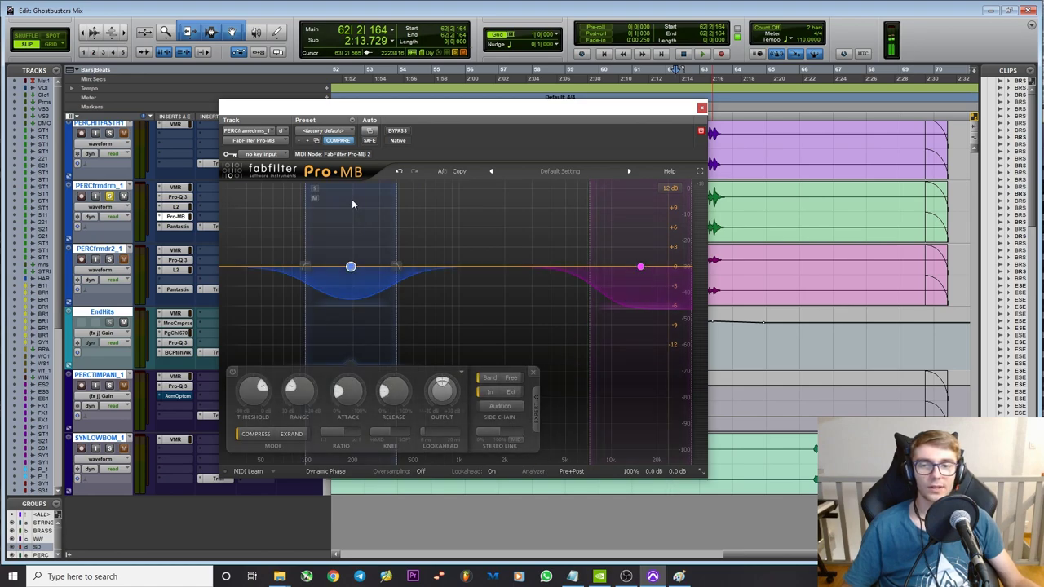
left_click(314, 189)
key("space")
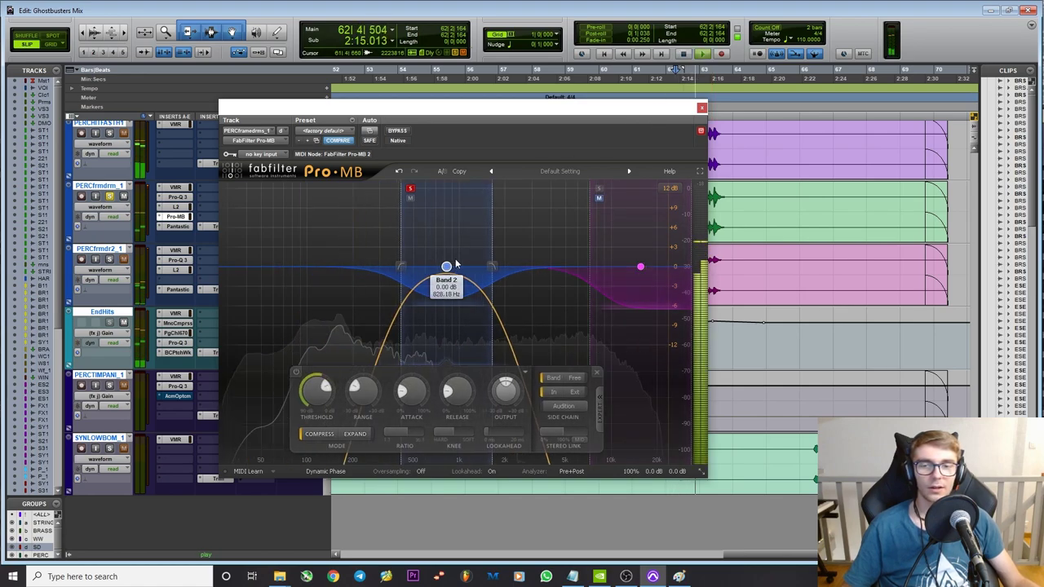
left_click_drag(459, 263, 450, 262)
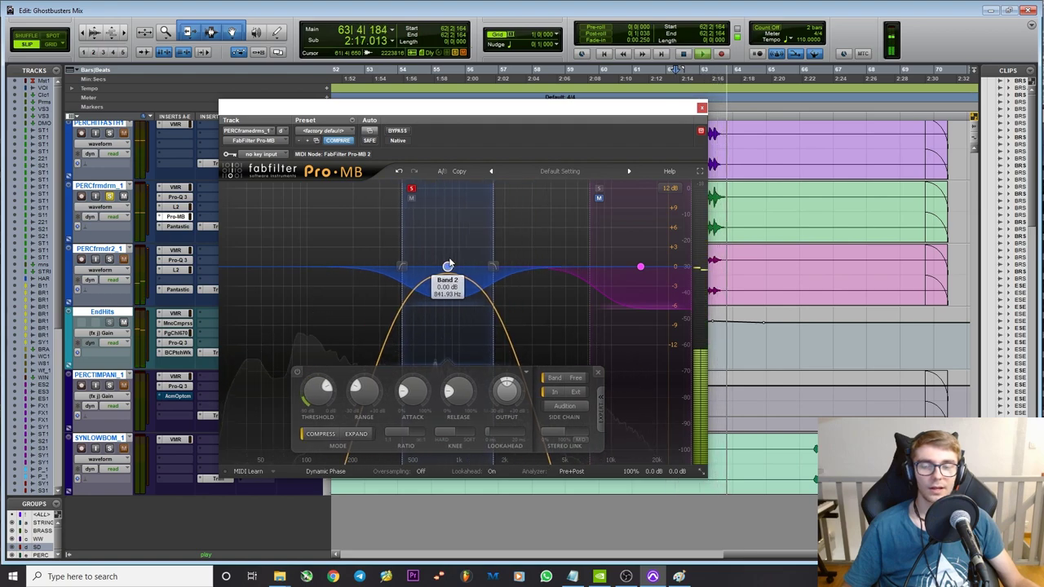
key("space")
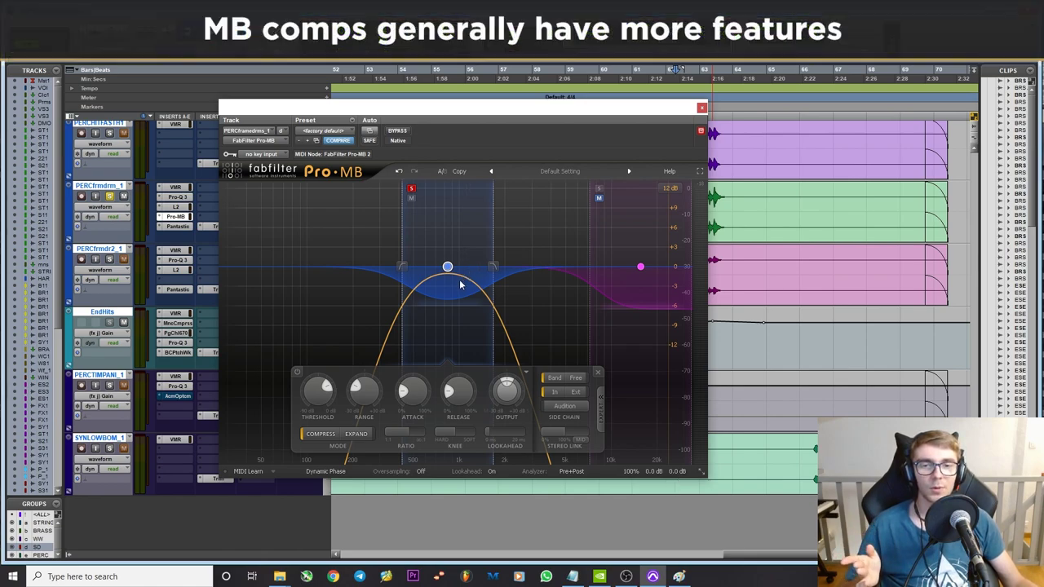
Narrow Pro-MB's Band 2 by lowering its upper crossover, and shift the band down to about 395 Hz.
mouse_move(448, 269)
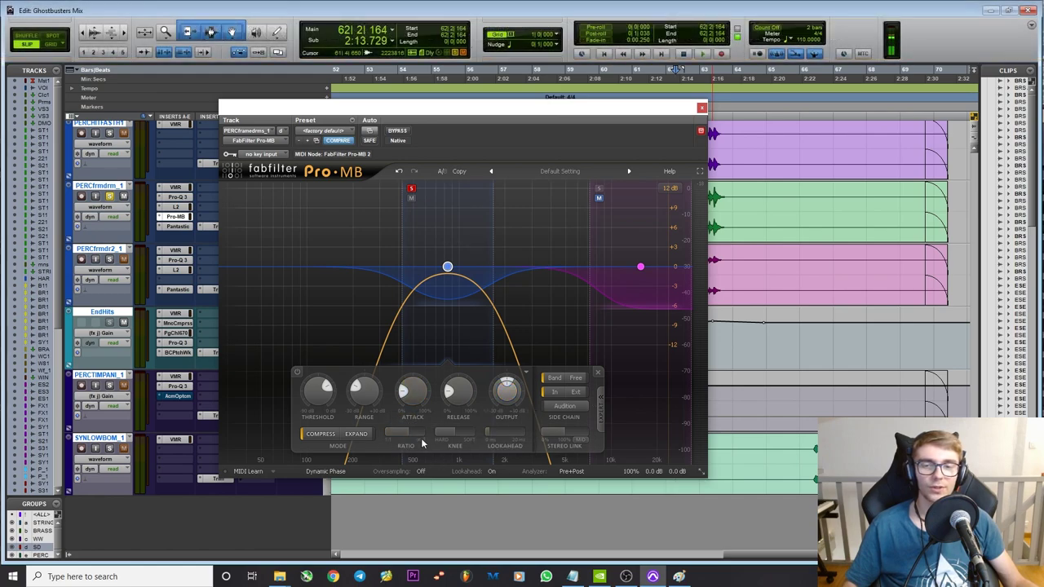
left_click_drag(448, 267, 473, 303)
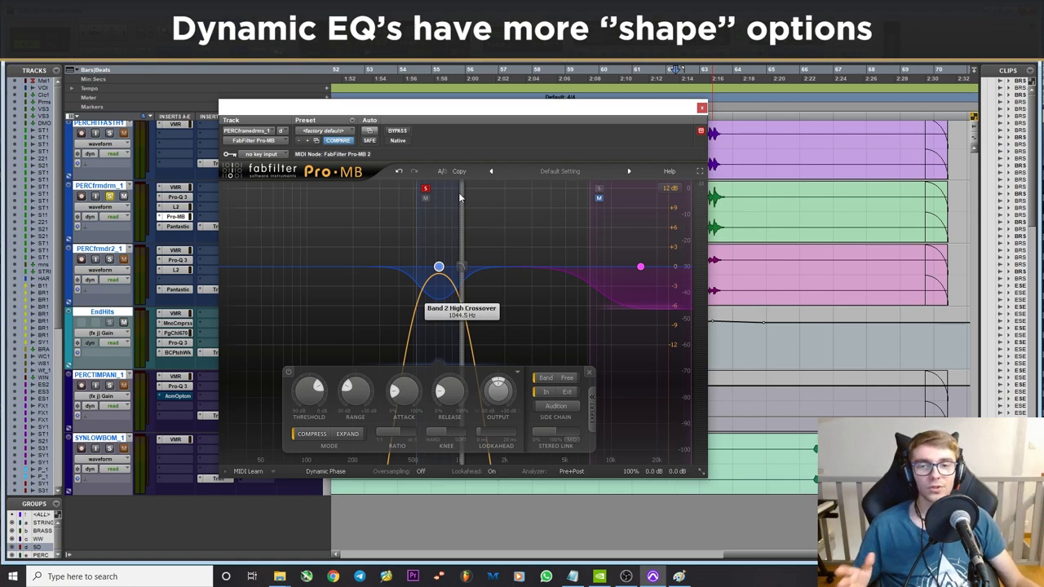
left_click_drag(439, 266, 405, 269)
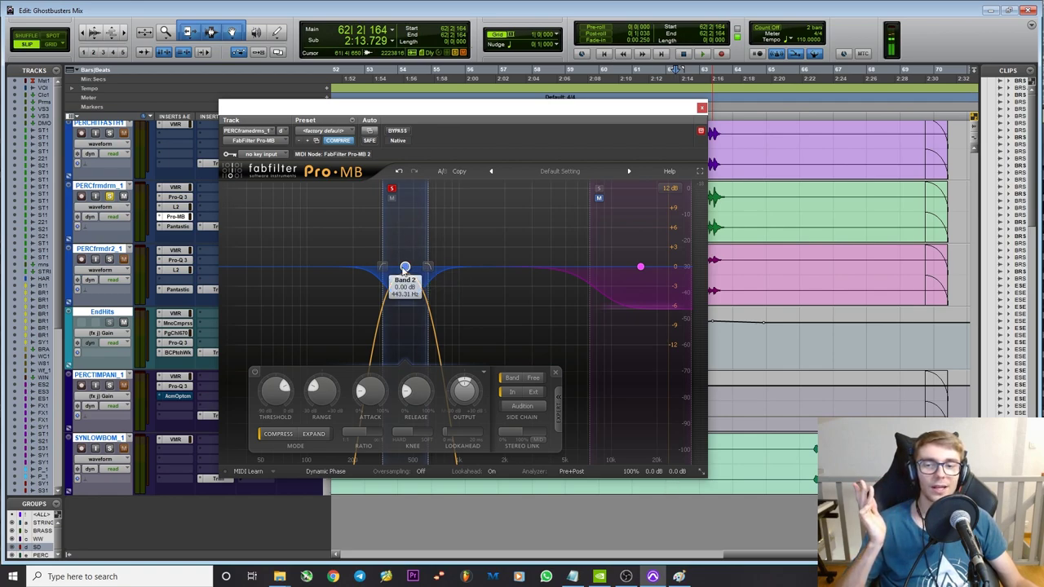
mouse_move(405, 282)
left_mouse_down()
mouse_move(424, 281)
mouse_move(387, 283)
mouse_move(422, 265)
mouse_move(391, 266)
mouse_move(399, 275)
left_mouse_up()
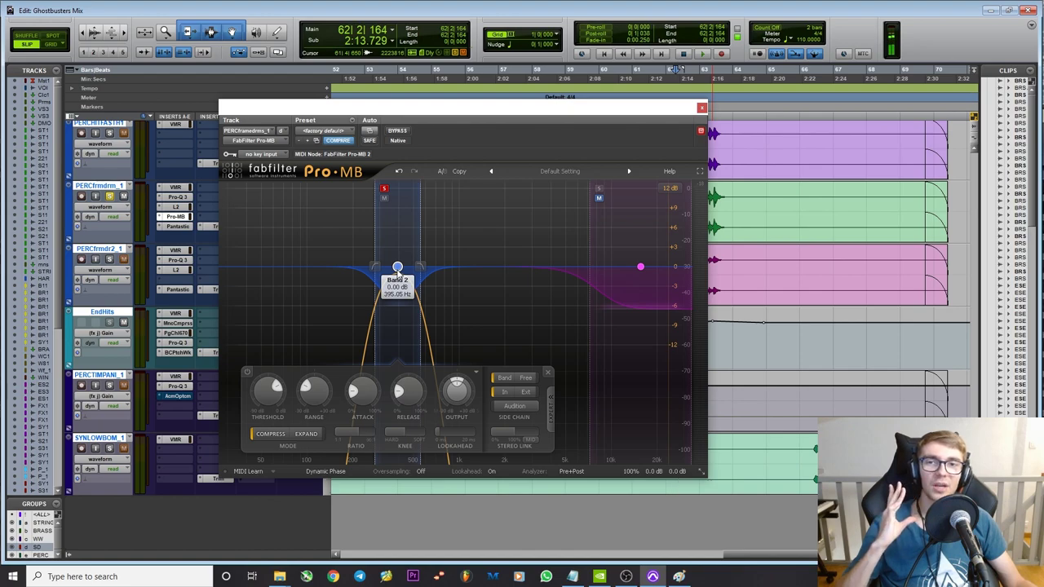
Delete Pro-MB's blue Band 2 and reposition the plugin window lower over the edit window.
left_click(547, 374)
mouse_move(640, 267)
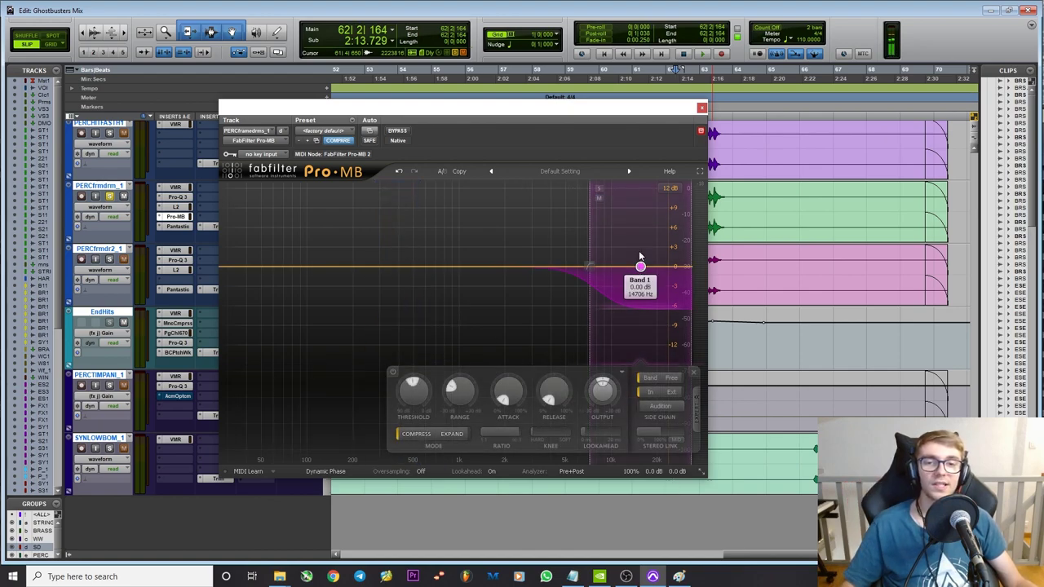
left_click_drag(632, 109, 455, 121)
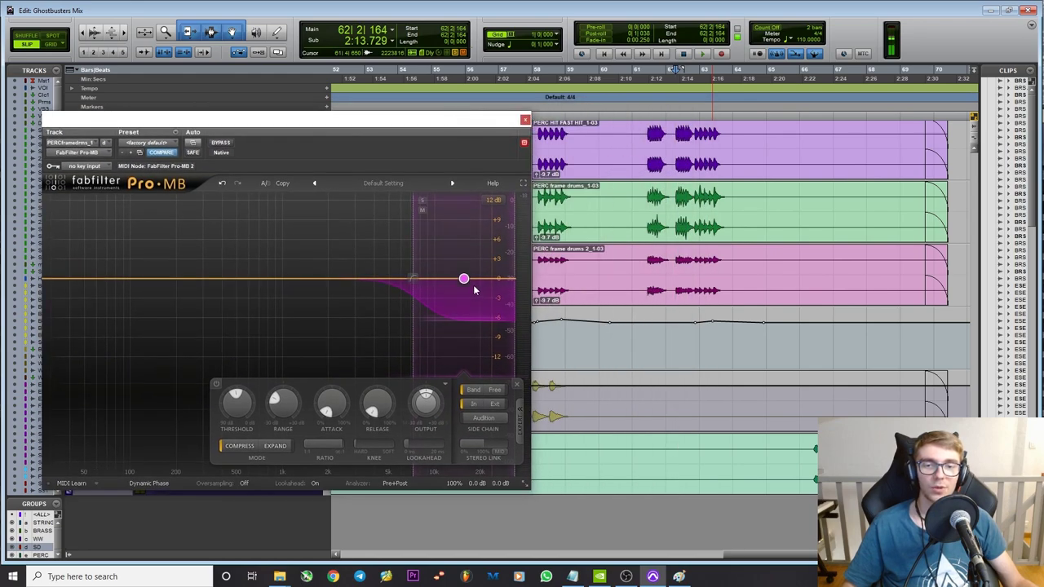
mouse_move(335, 448)
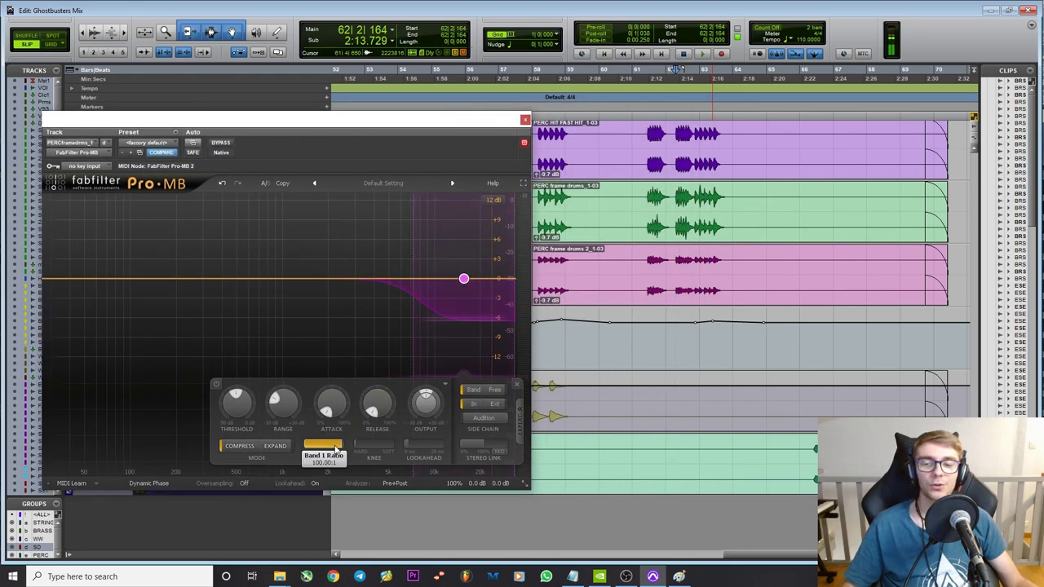
mouse_move(336, 416)
mouse_move(379, 412)
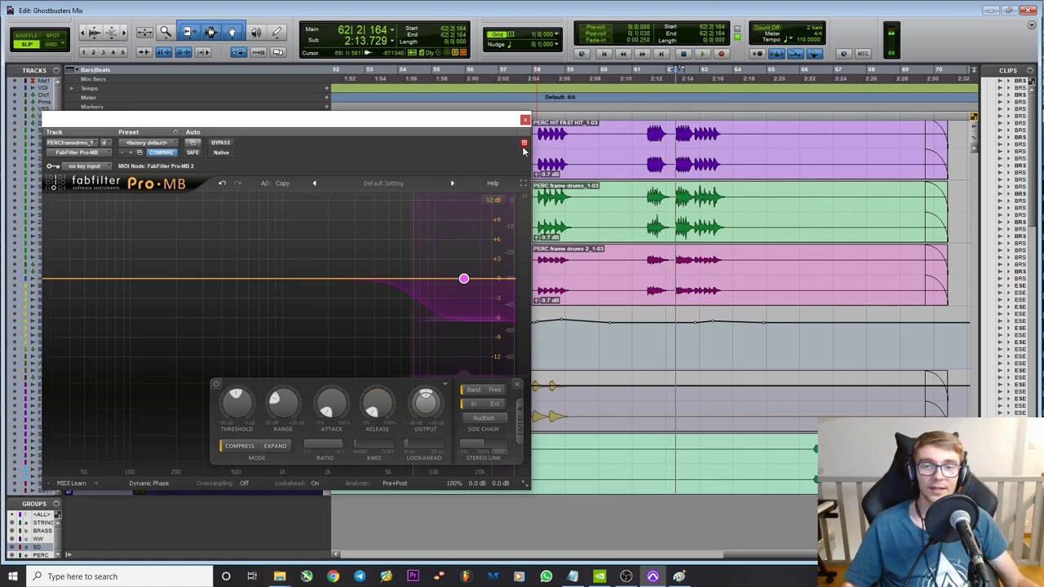
left_click_drag(485, 124, 625, 307)
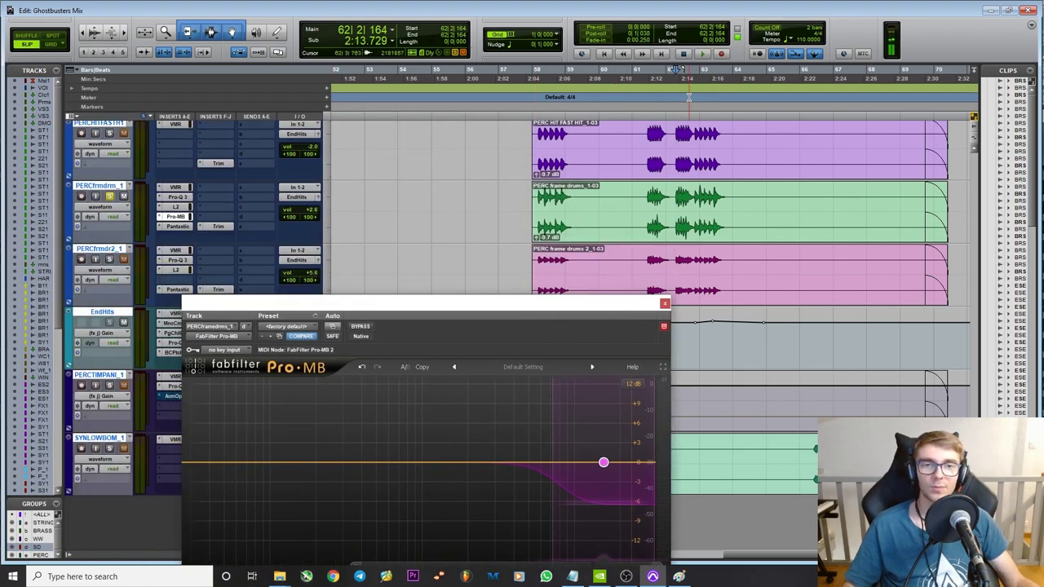
Play the frame drums from an earlier point to audition Pro-MB, then close its window.
left_click(676, 72)
key("space")
key("space")
left_click_drag(587, 303, 483, 132)
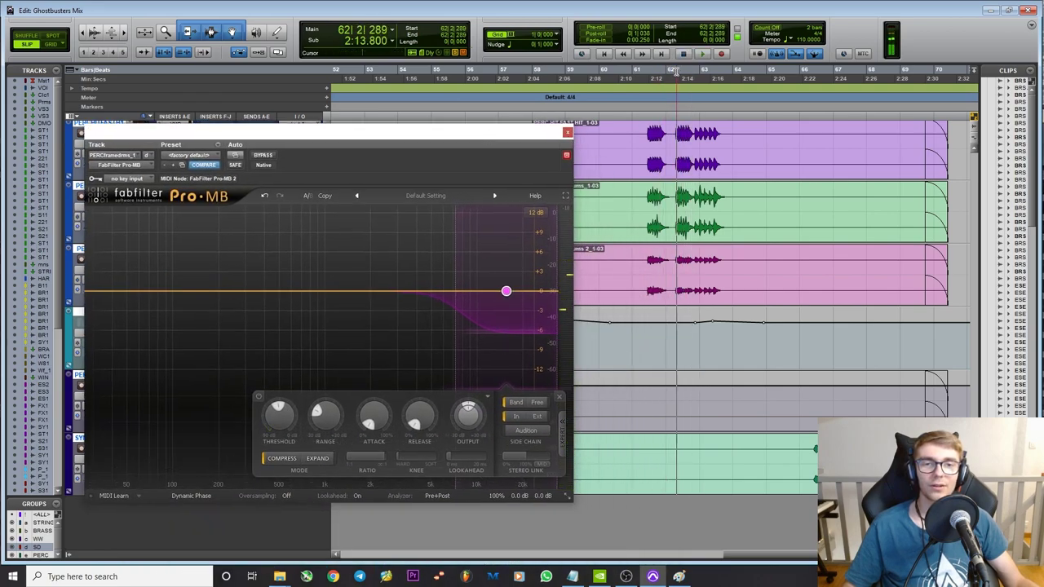
key("space")
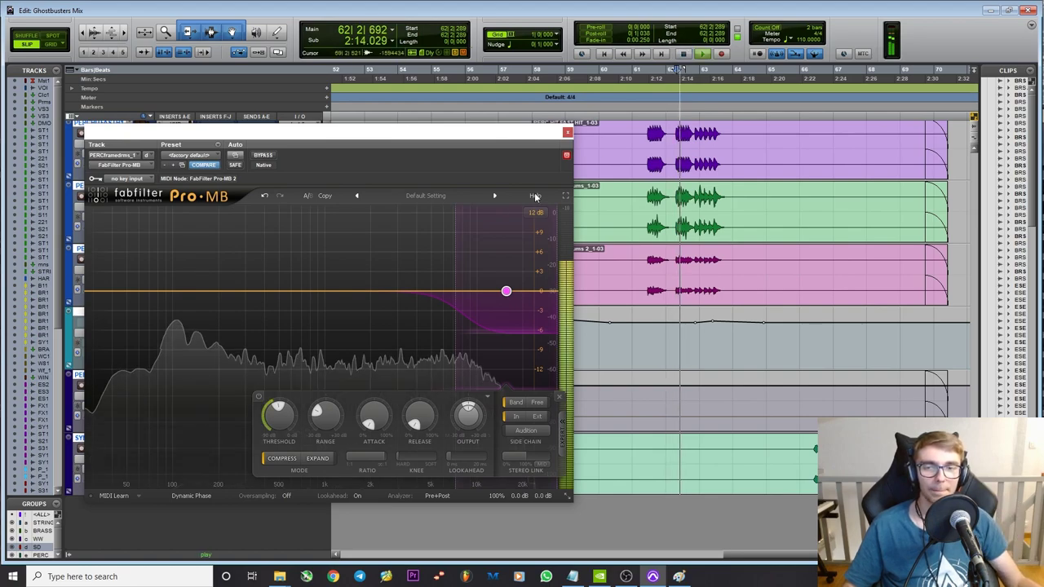
key("space")
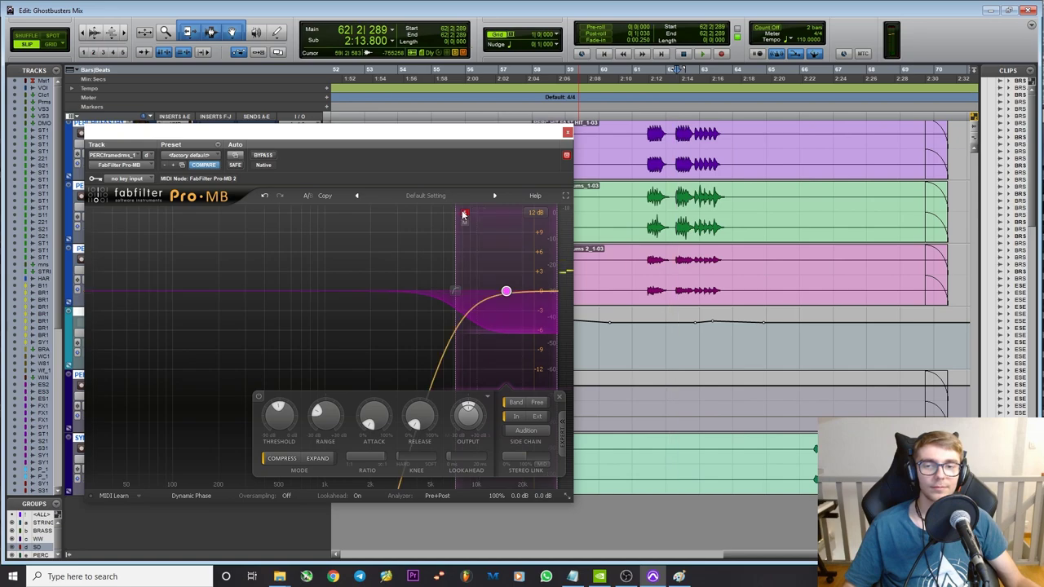
key("space")
key("space")
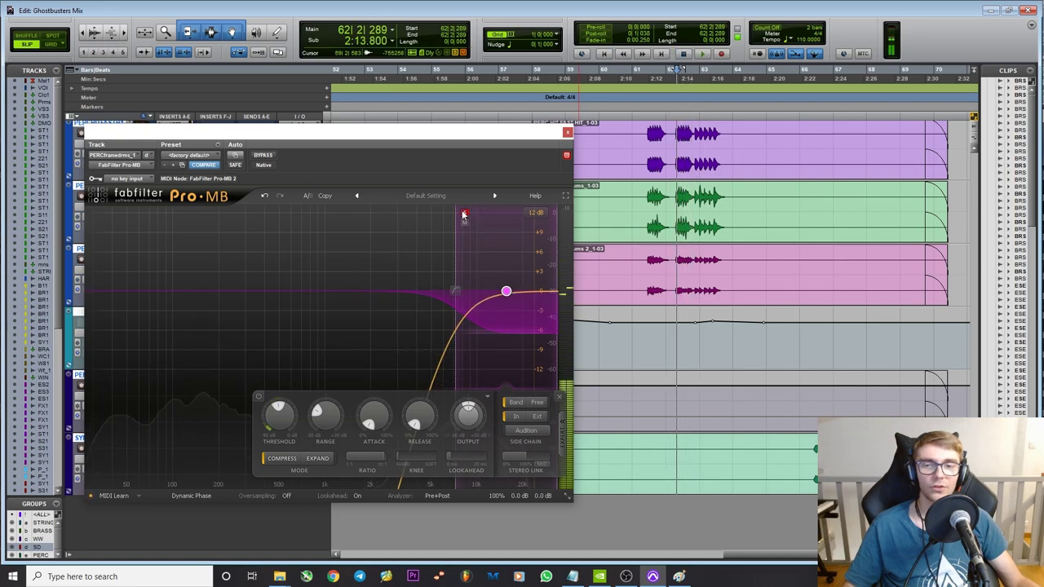
left_click(566, 132)
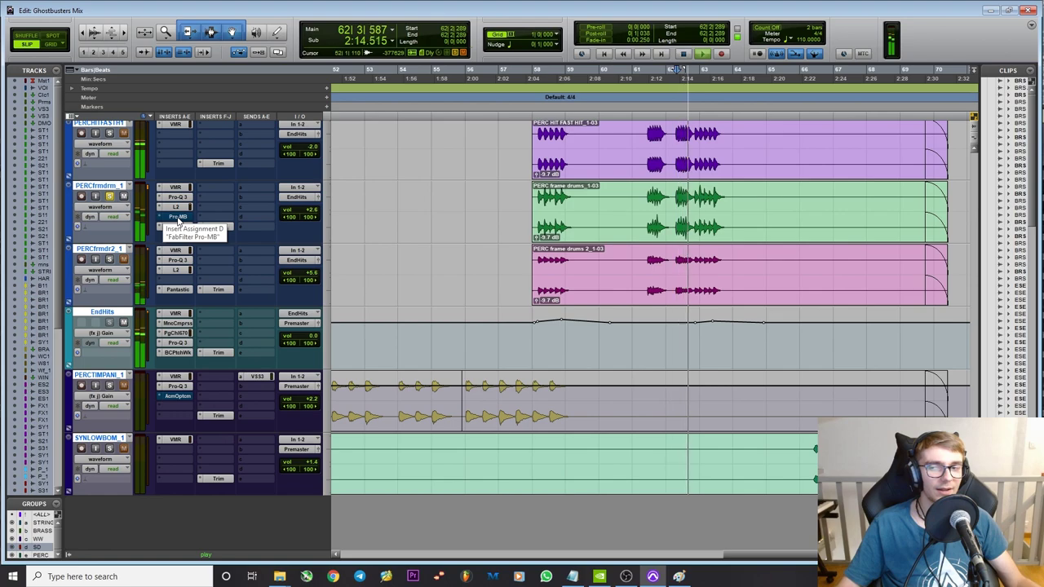
Reopen Pro-MB and audition the high band with Range at -15 dB and Threshold at -32.79 dB.
left_click(178, 217)
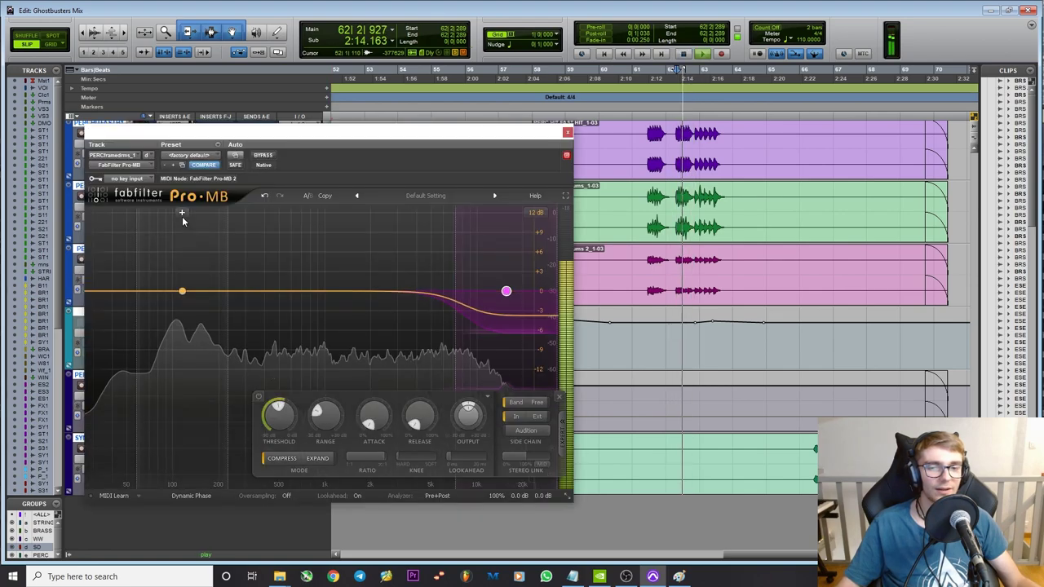
key("space")
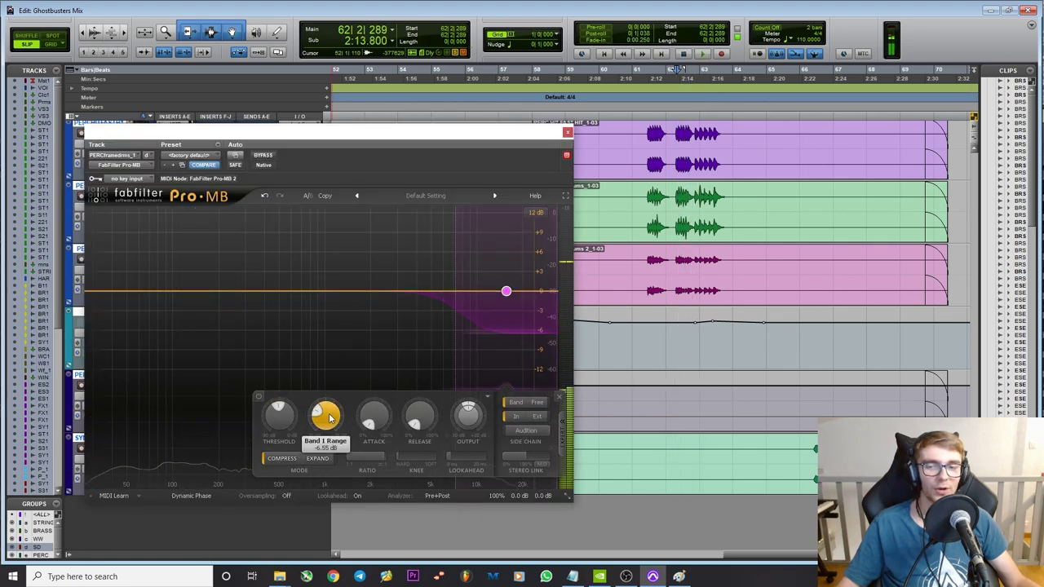
left_click_drag(329, 418, 323, 447)
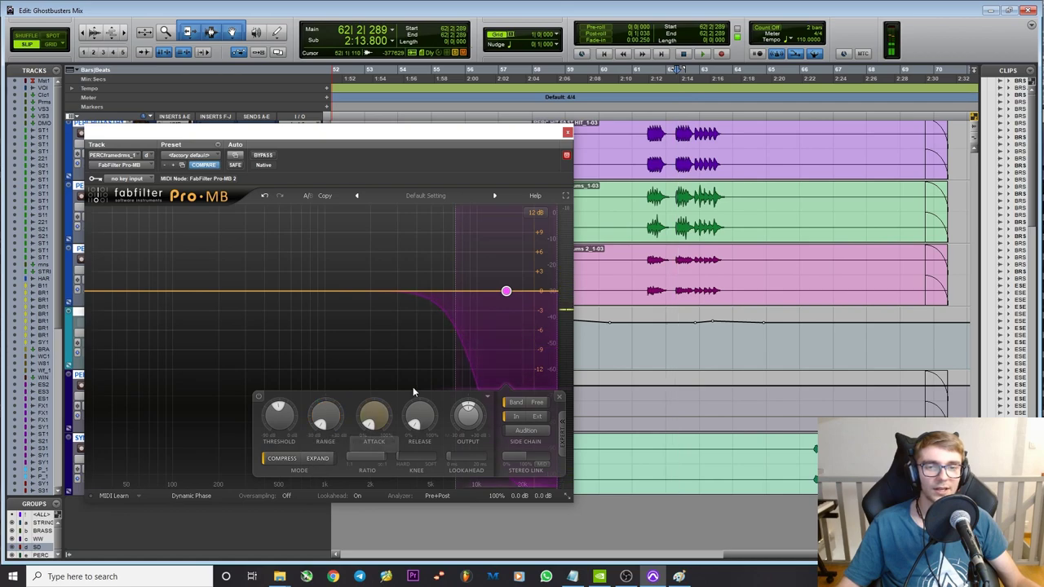
key("space")
key("space")
left_click_drag(278, 415, 281, 432)
key("space")
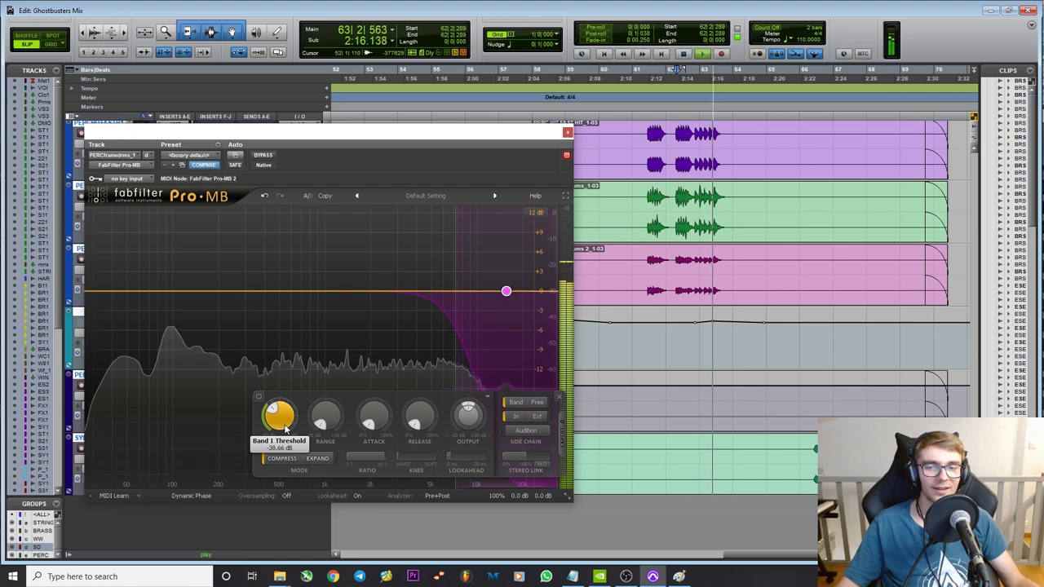
key("space")
key("space")
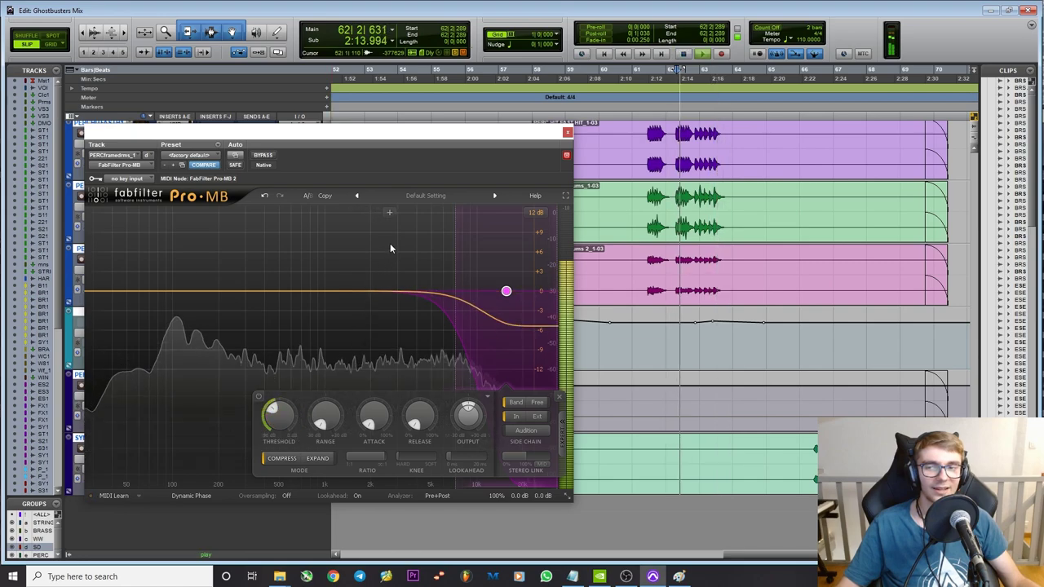
Bypass Pro-MB to compare, undo the range change back to the shallow cut, and close the window.
left_click(263, 156)
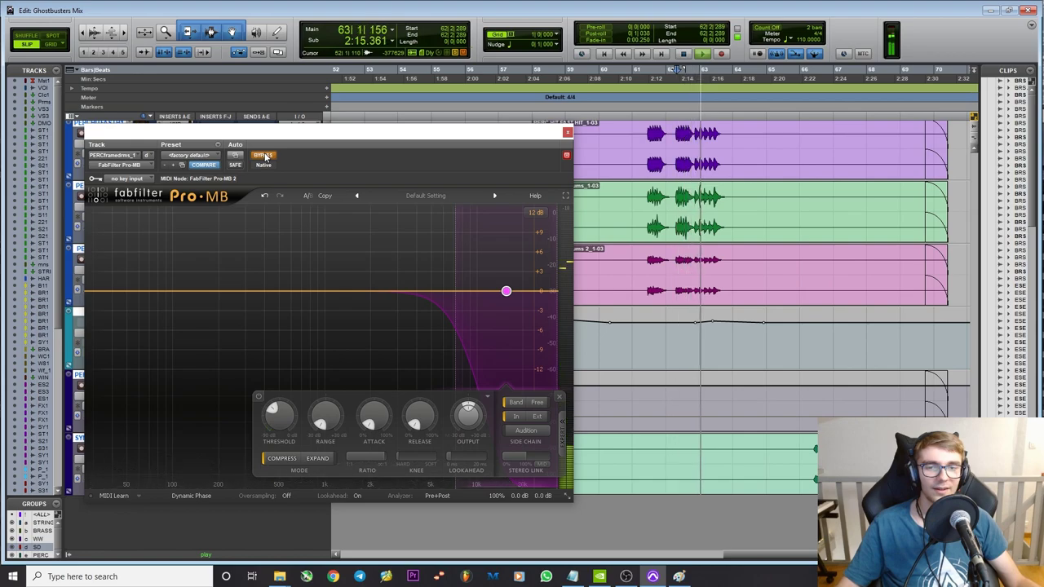
key("space")
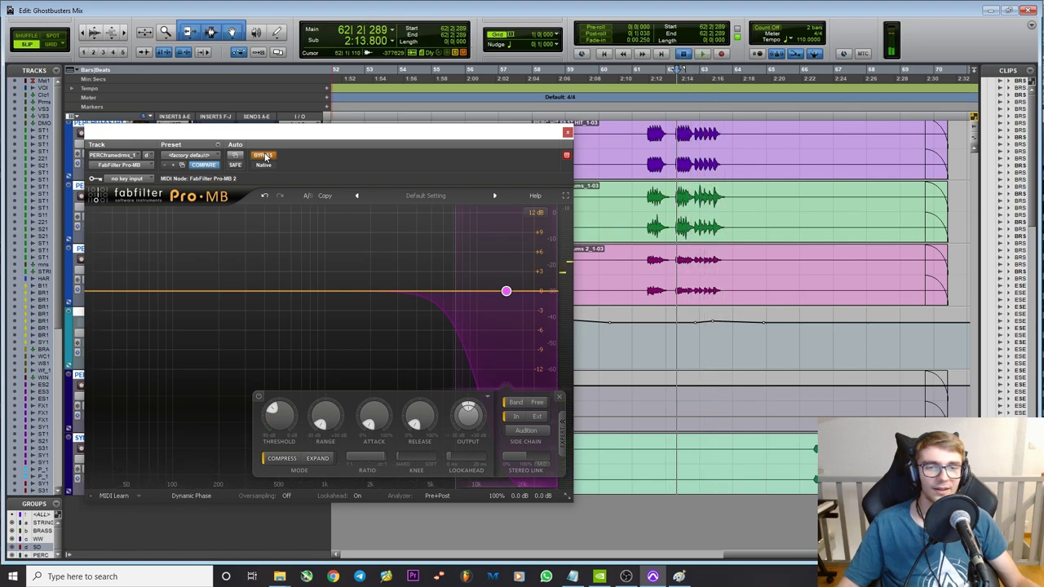
left_click(262, 201)
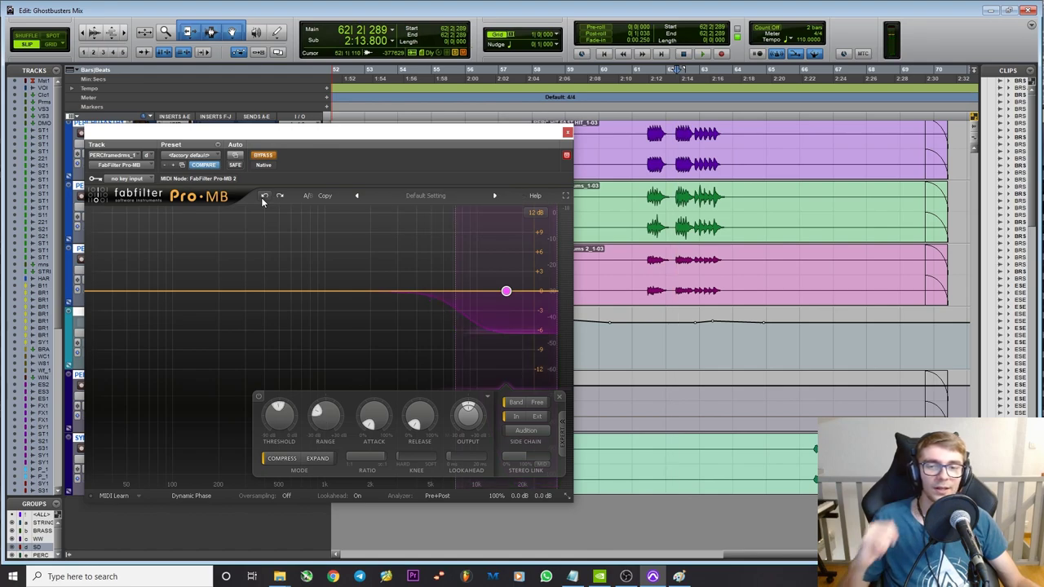
left_click(568, 133)
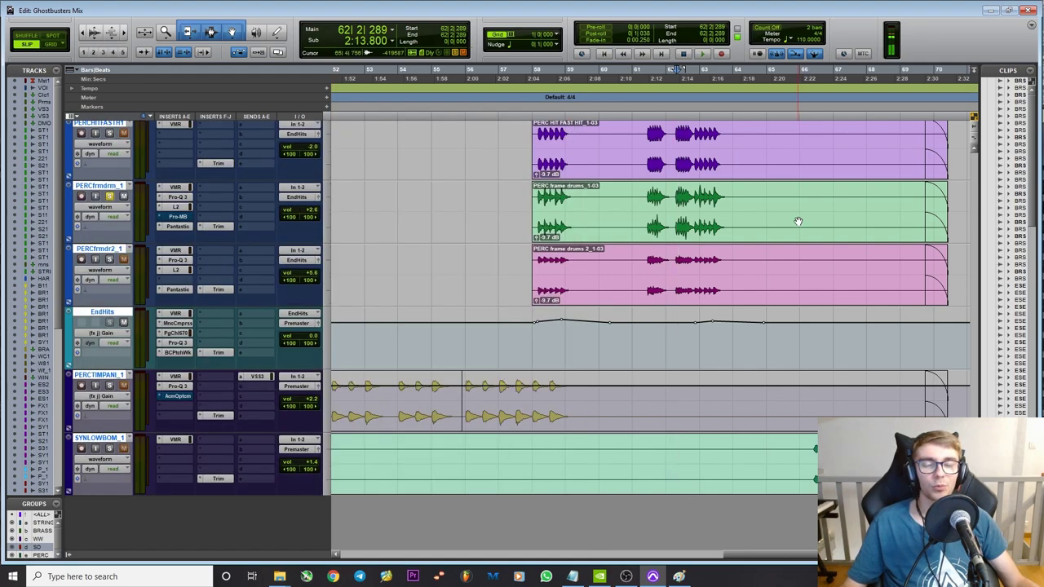
left_click(176, 198)
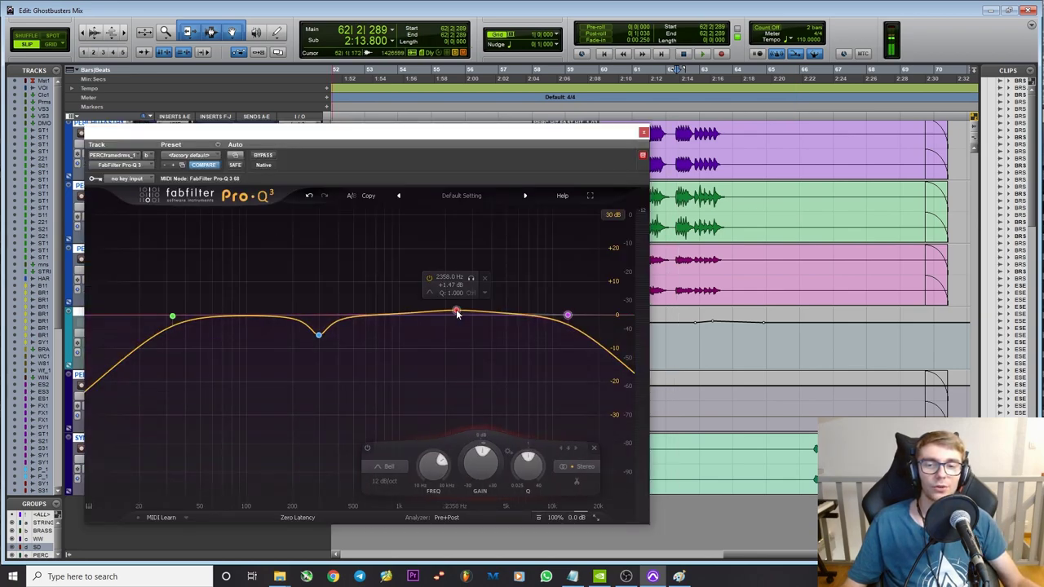
left_click(450, 314)
left_click_drag(420, 481, 423, 522)
right_click(445, 320)
left_click(473, 435)
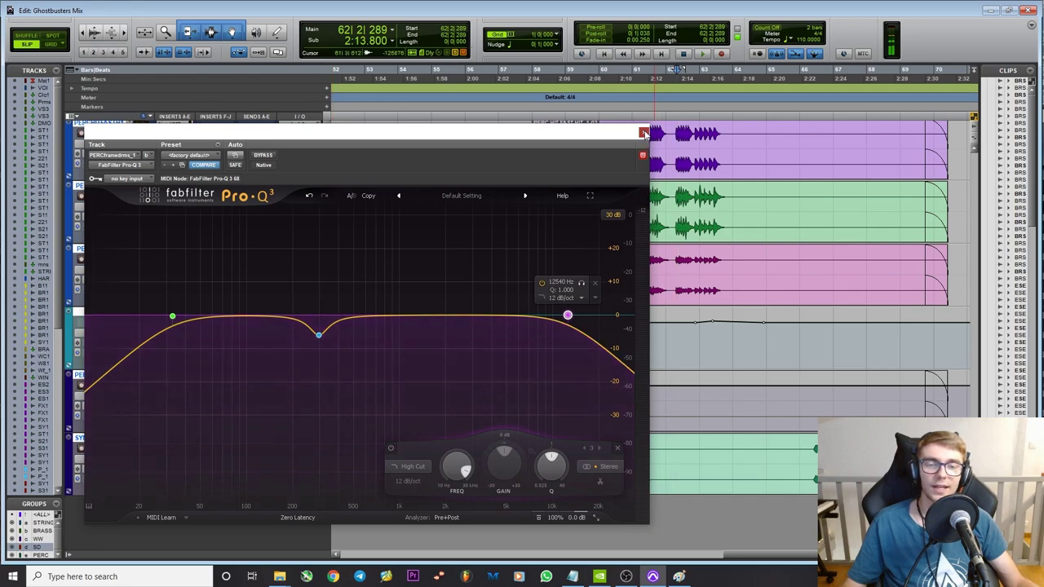
left_click(643, 131)
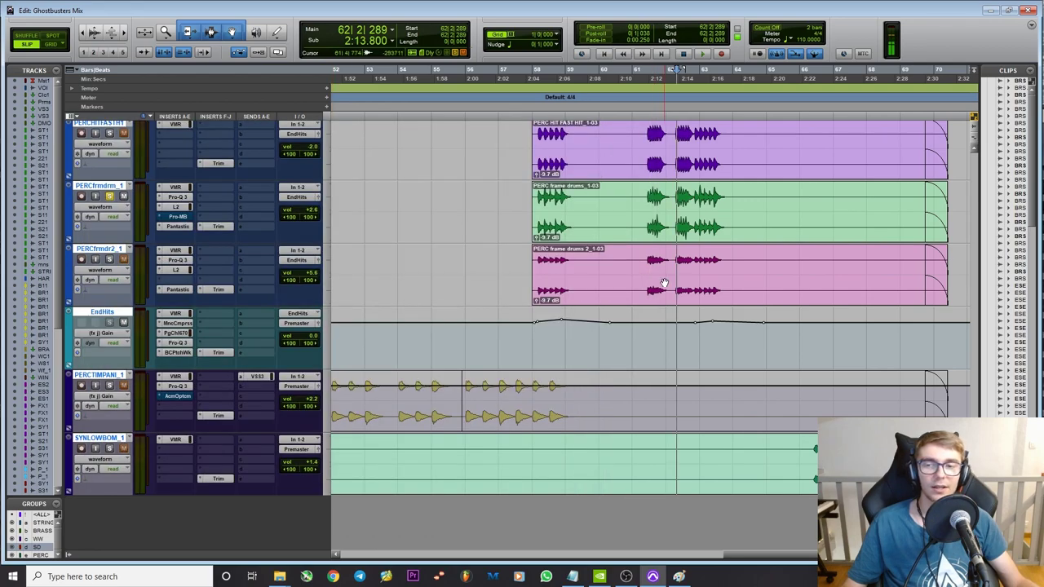
Reopen Pro-MB and add a new low band with its upper crossover at 160 Hz.
left_click(176, 217)
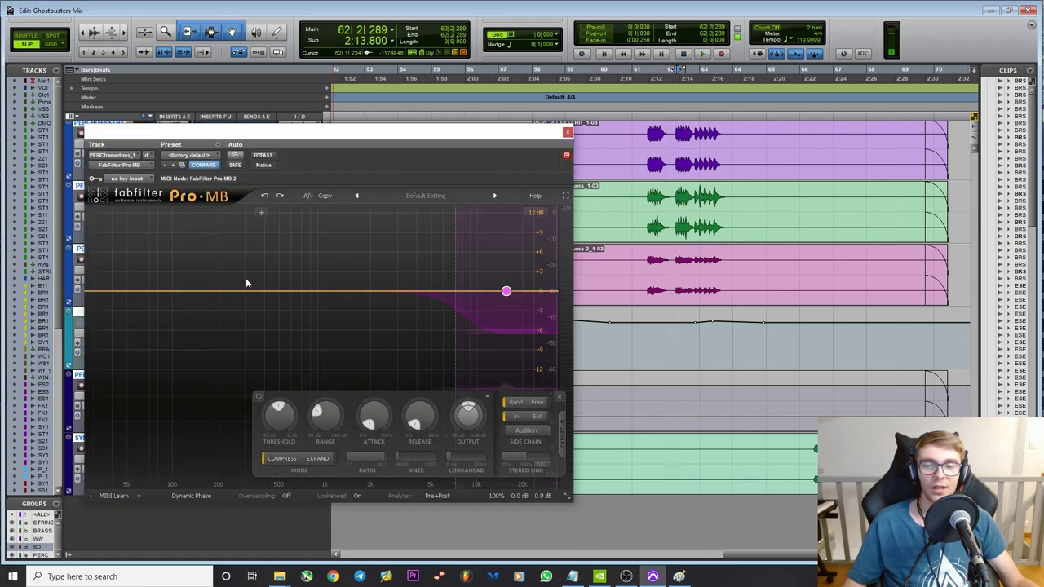
left_click(146, 290)
left_click_drag(186, 279, 204, 279)
Set the low band to expand with its range raised to about +28.81 dB while auditioning the drums.
mouse_move(175, 334)
left_mouse_down()
mouse_move(170, 367)
mouse_move(171, 332)
mouse_move(173, 341)
left_mouse_up()
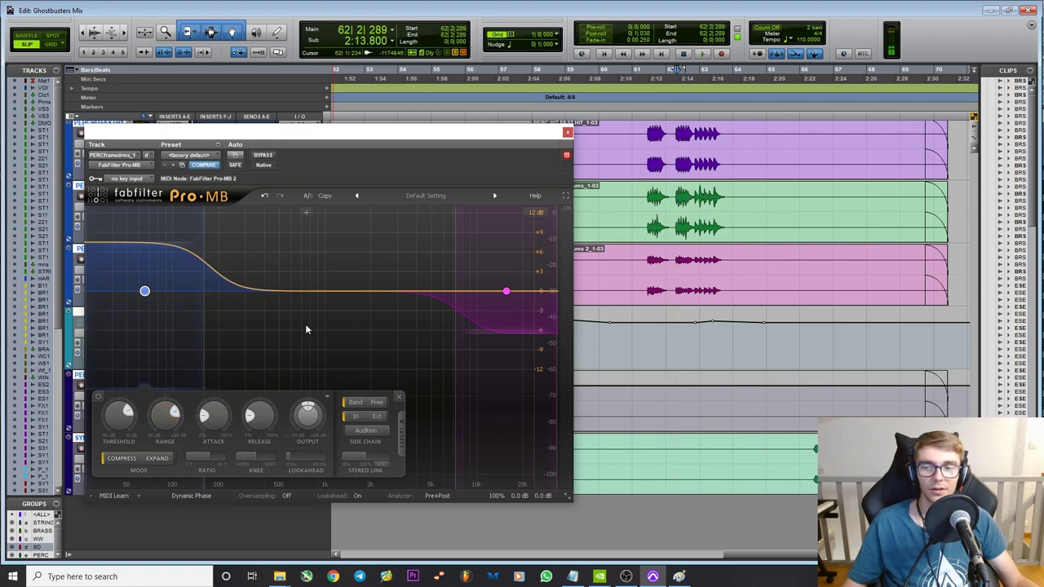
key("space")
key("space")
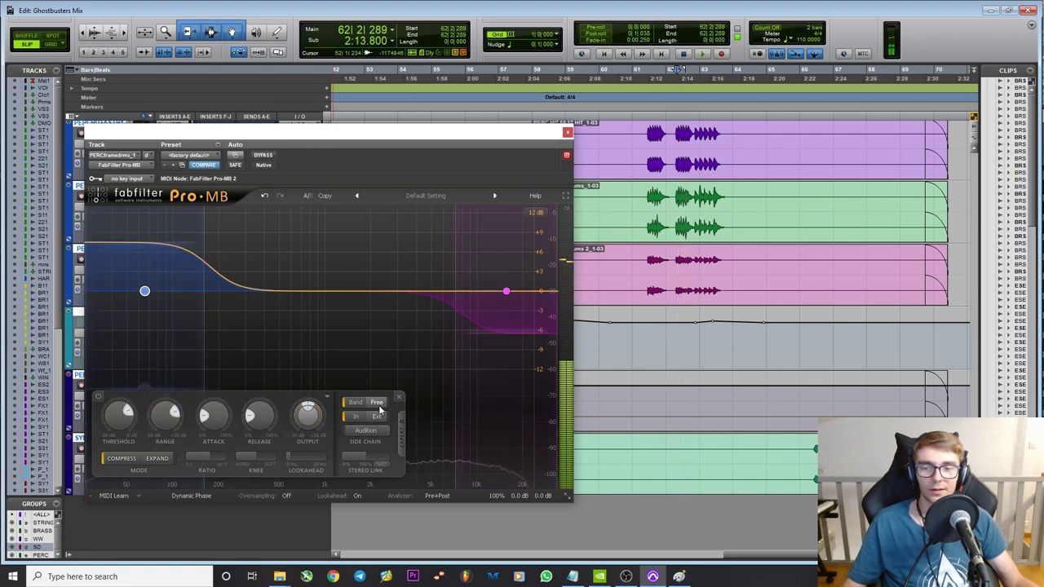
key("space")
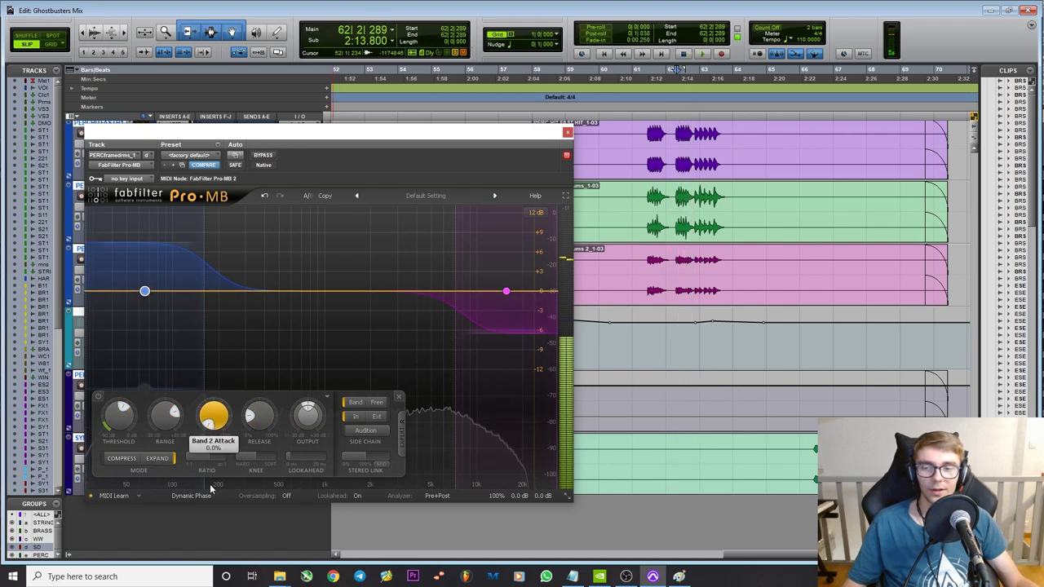
left_click_drag(164, 416, 170, 385)
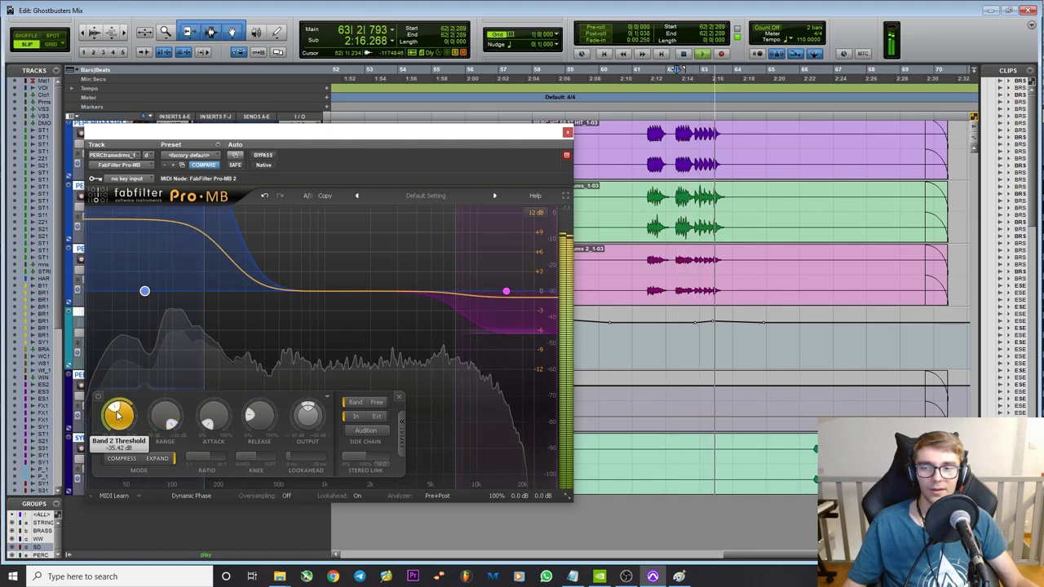
key("space")
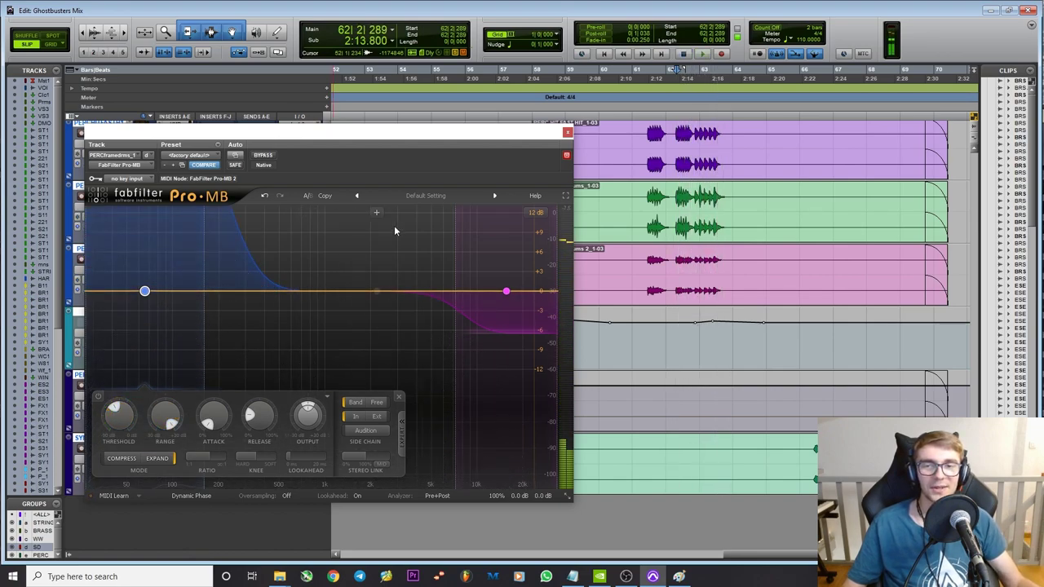
left_click_drag(409, 133, 465, 137)
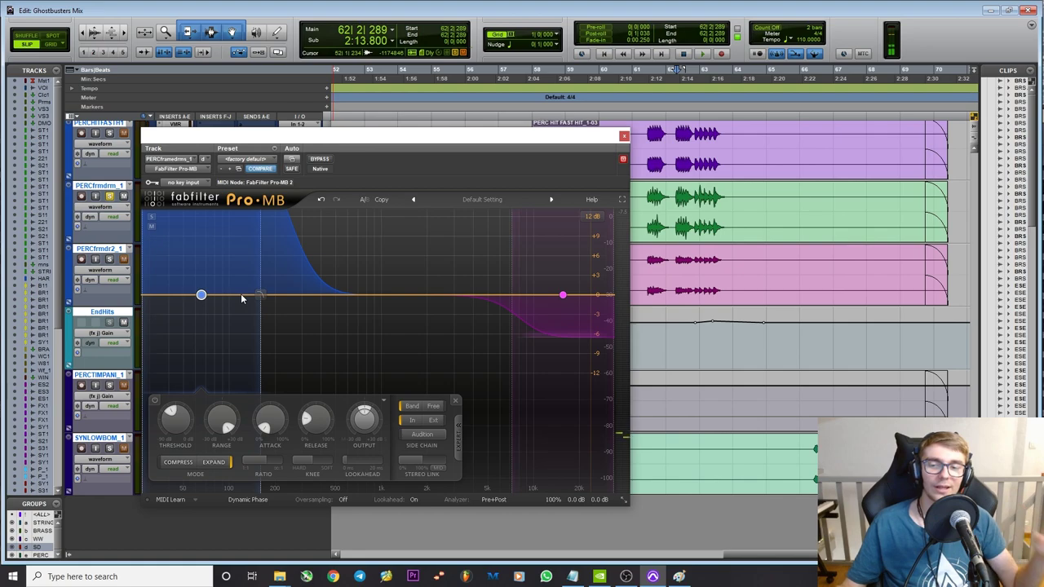
Set the low band's release to about 8.7%, then delete the low expander band.
left_click_drag(315, 417, 311, 459)
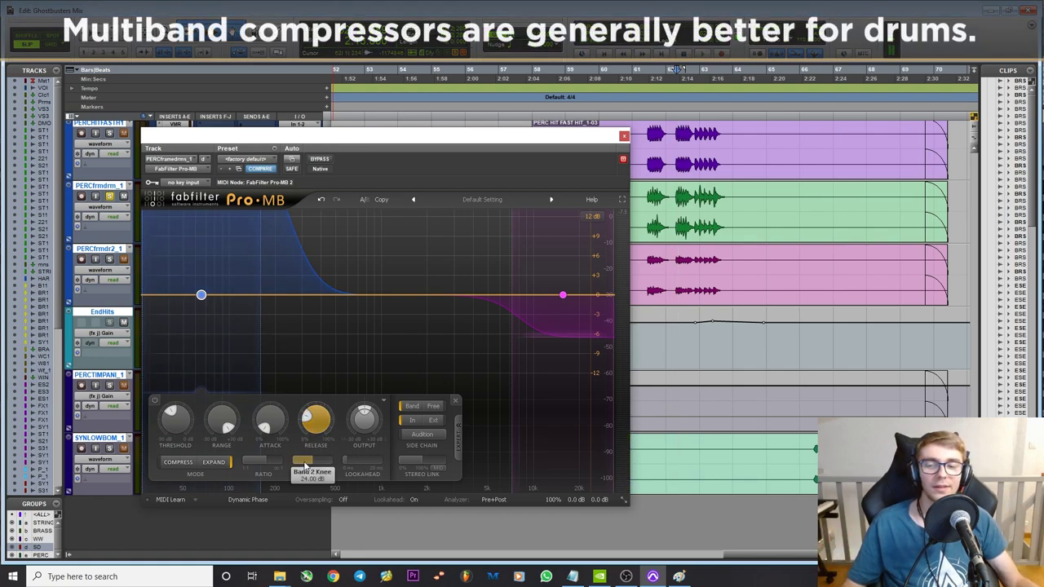
mouse_move(270, 461)
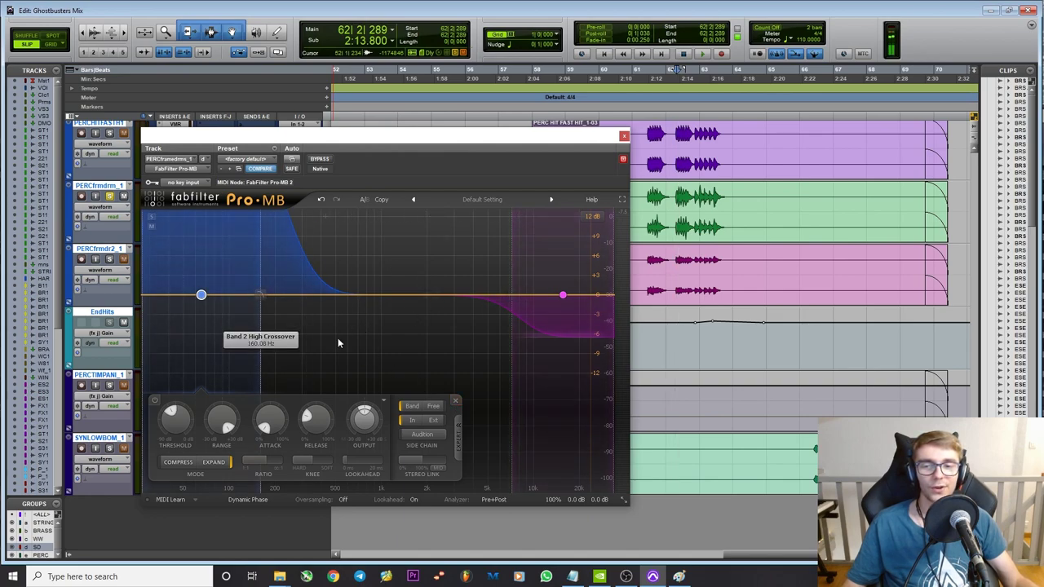
left_click(455, 401)
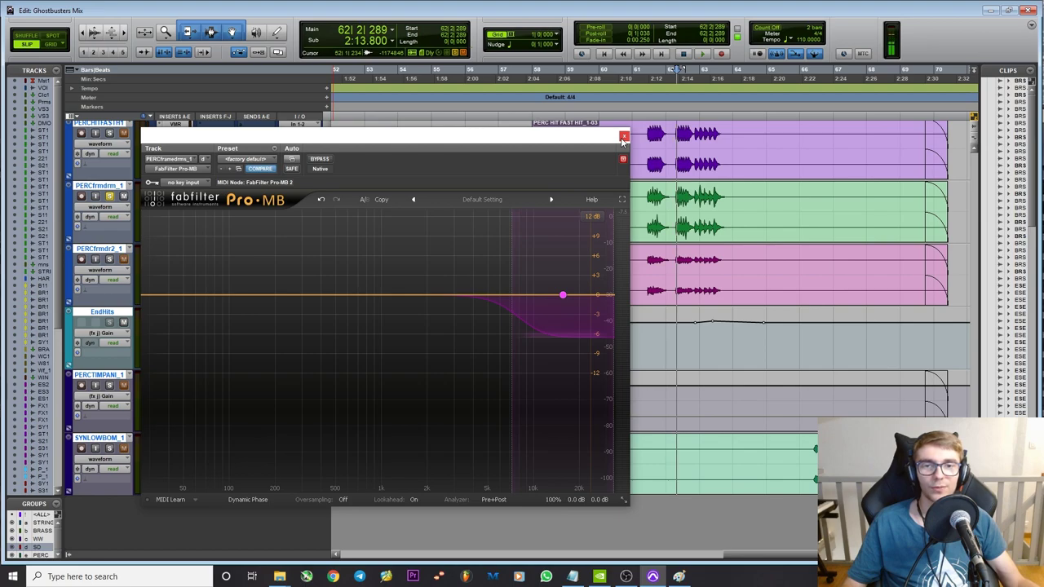
Move the Pro-MB window off the insert slots and close it.
left_click_drag(504, 144, 520, 145)
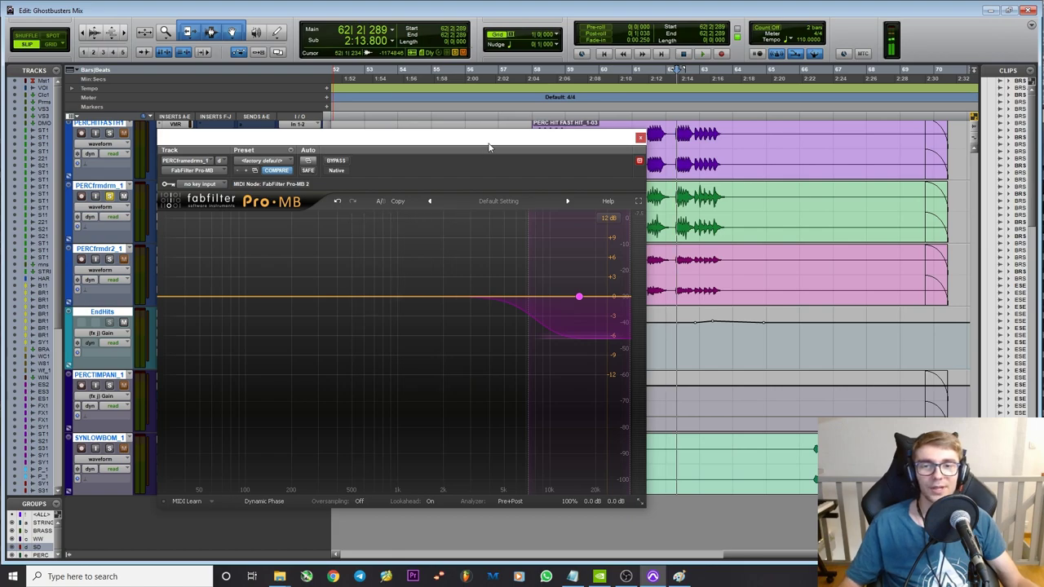
left_click_drag(473, 141, 569, 149)
left_click(736, 147)
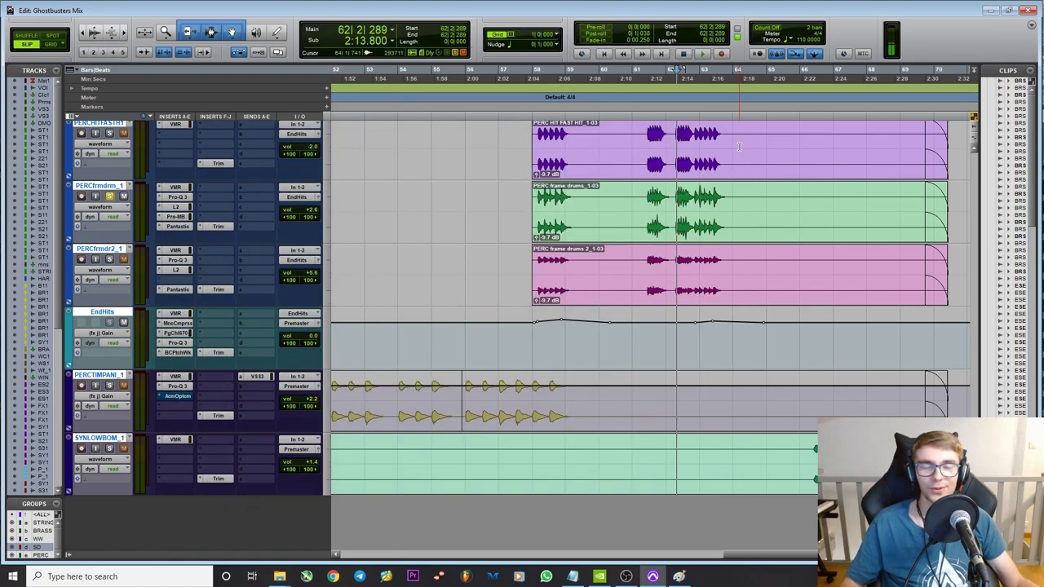